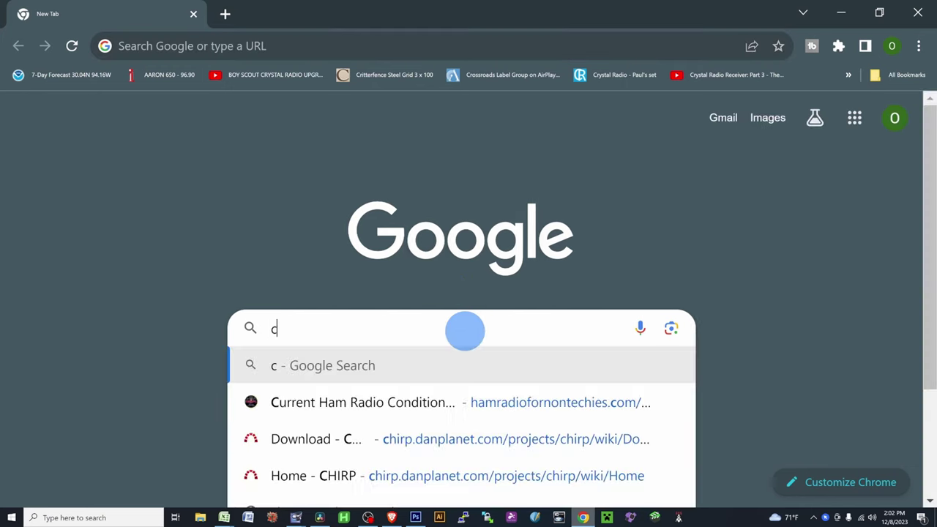
Search Google for "chirp" and open the CHIRP project's home page from the results.
text(irp)
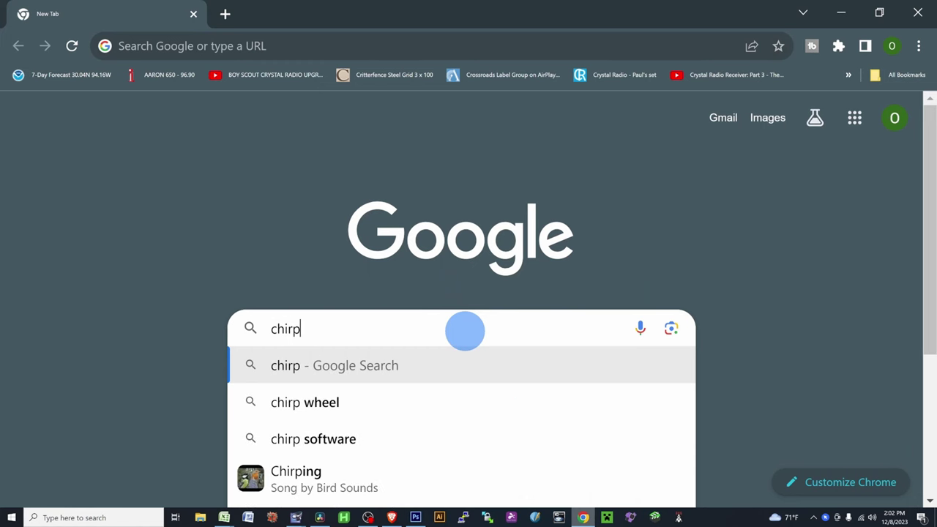
key(Return)
scroll(454, 331, down, 2)
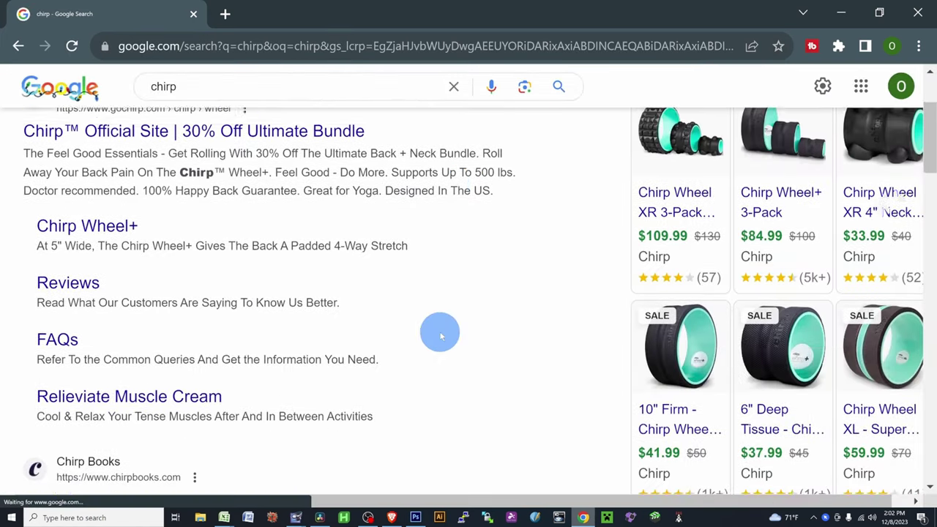
scroll(441, 336, down, 5)
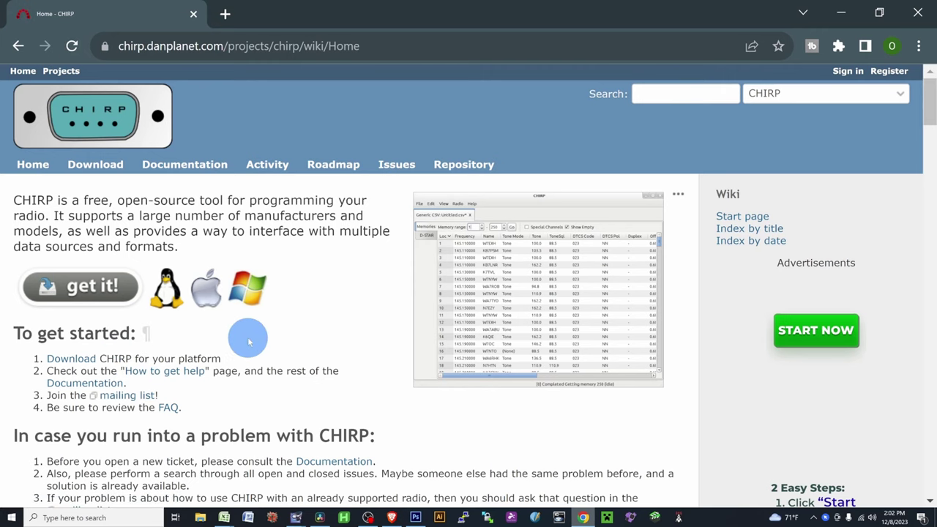
Go to the CHIRP downloads page, dismissing the ad, and open the latest CHIRP-next build.
click(81, 288)
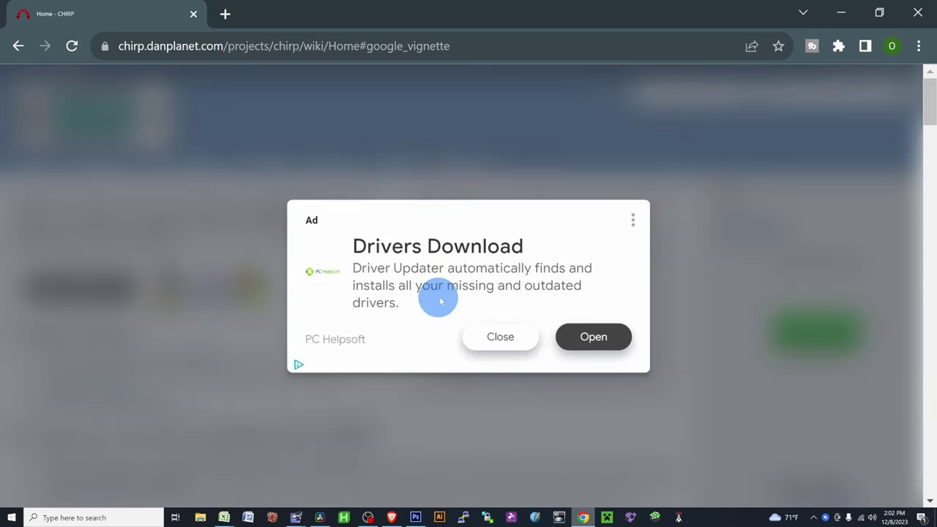
click(503, 336)
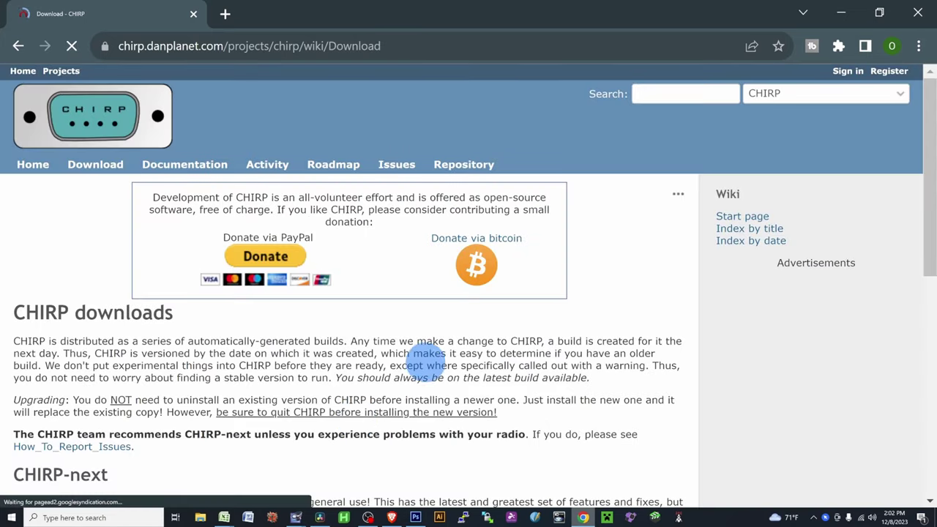
scroll(421, 370, down, 4)
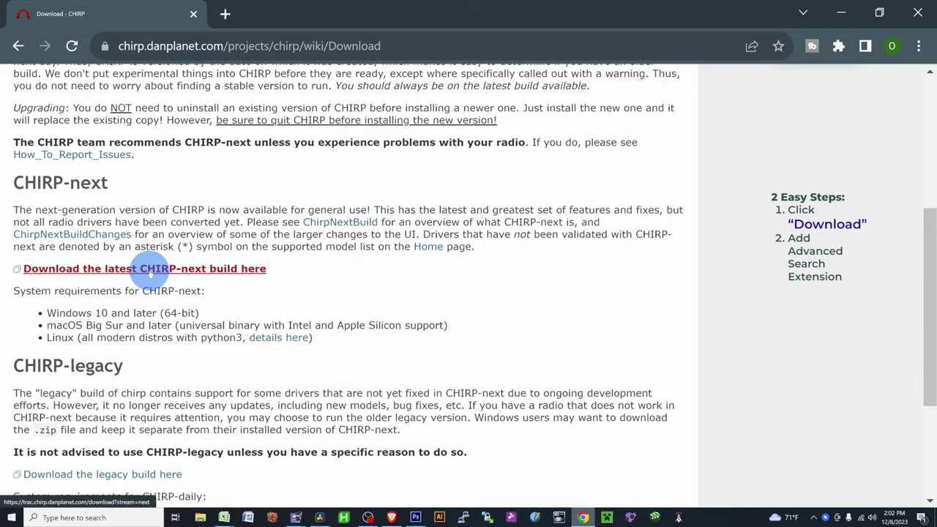
click(150, 269)
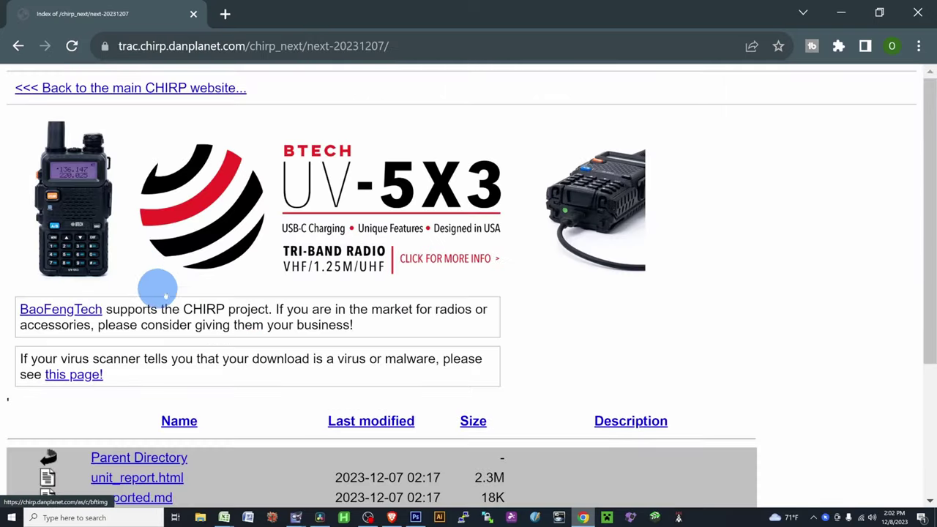
Download the recommended Windows installer, chirp-next-20231207-installer.exe.
scroll(188, 300, down, 3)
scroll(188, 296, down, 1)
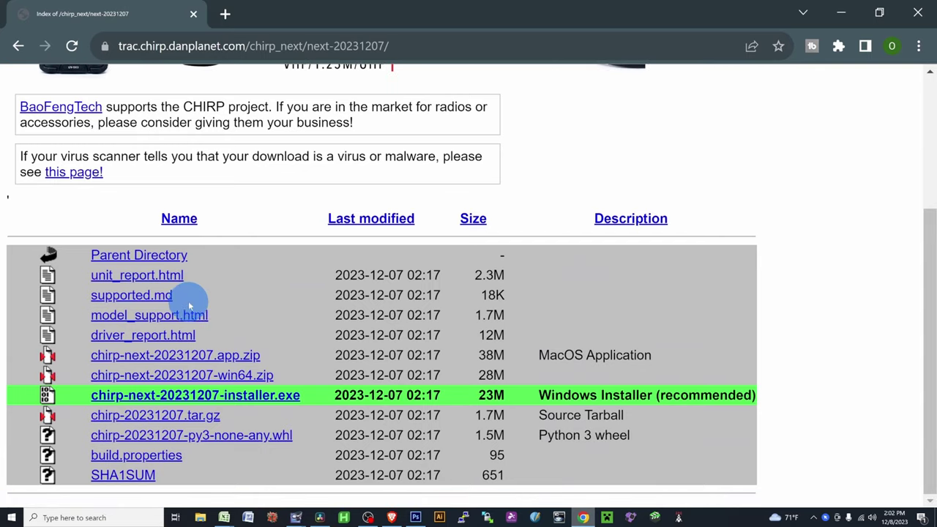
click(233, 396)
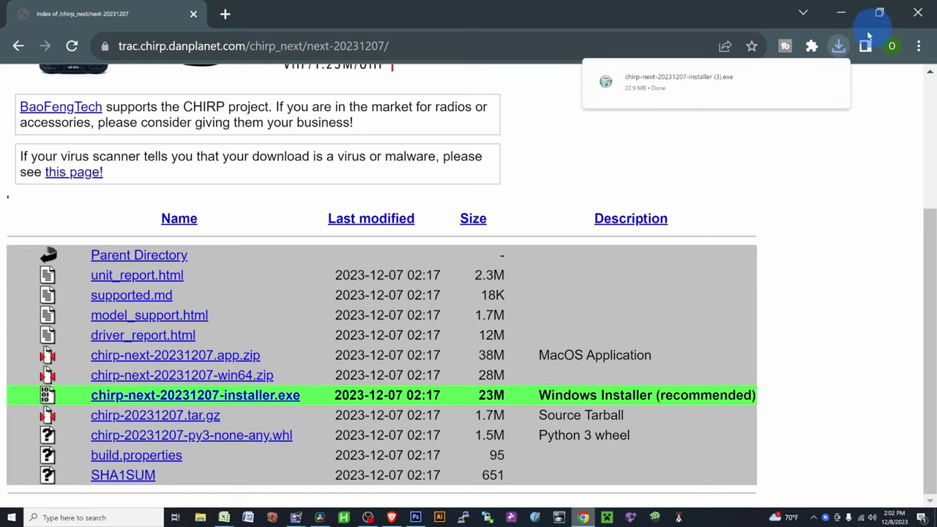
Run the downloaded installer with the default destination folder, then launch CHIRP and maximize its window.
click(710, 81)
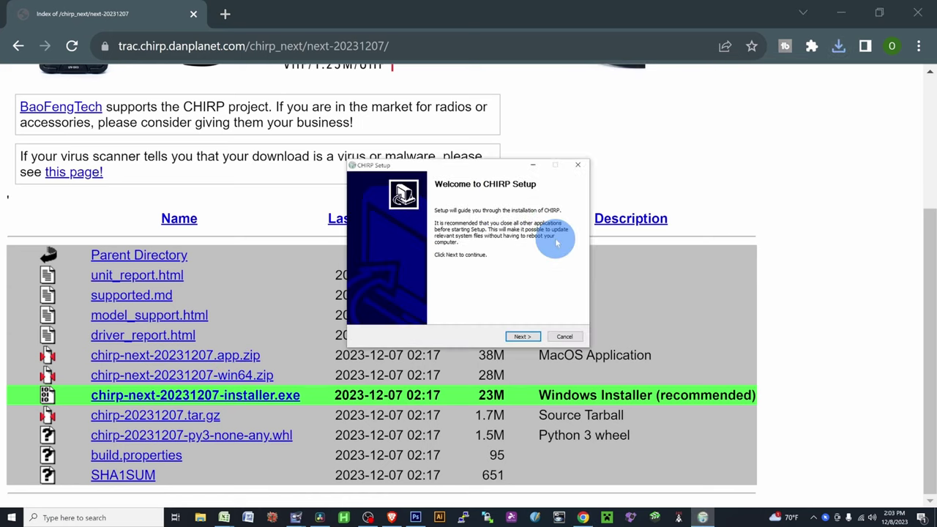
click(524, 337)
click(524, 338)
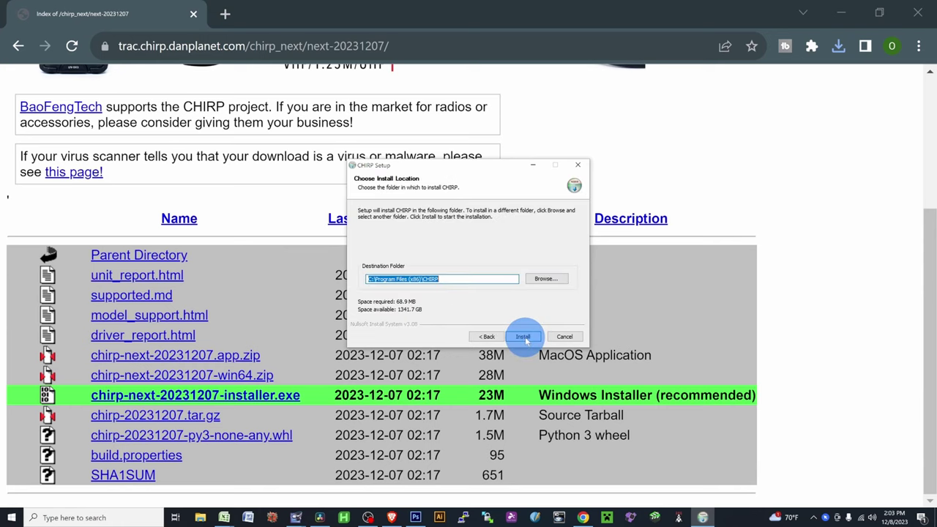
click(524, 338)
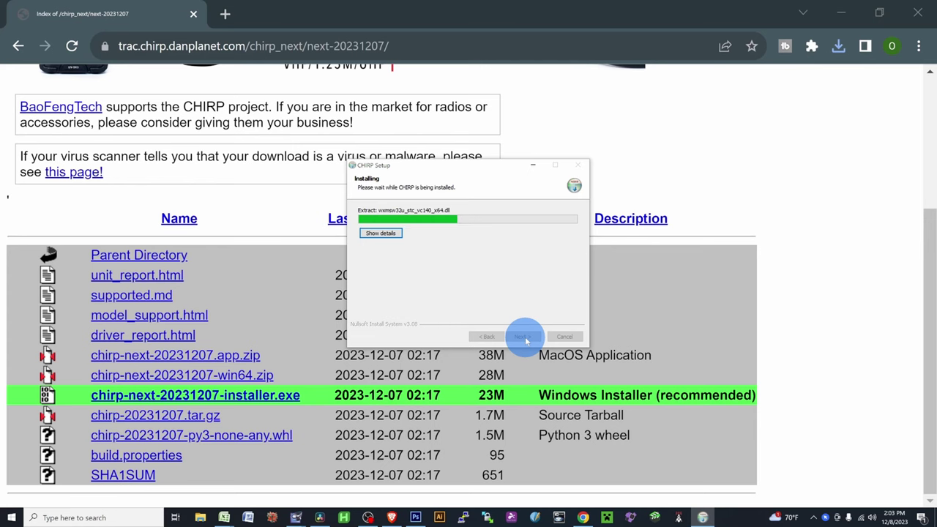
click(523, 337)
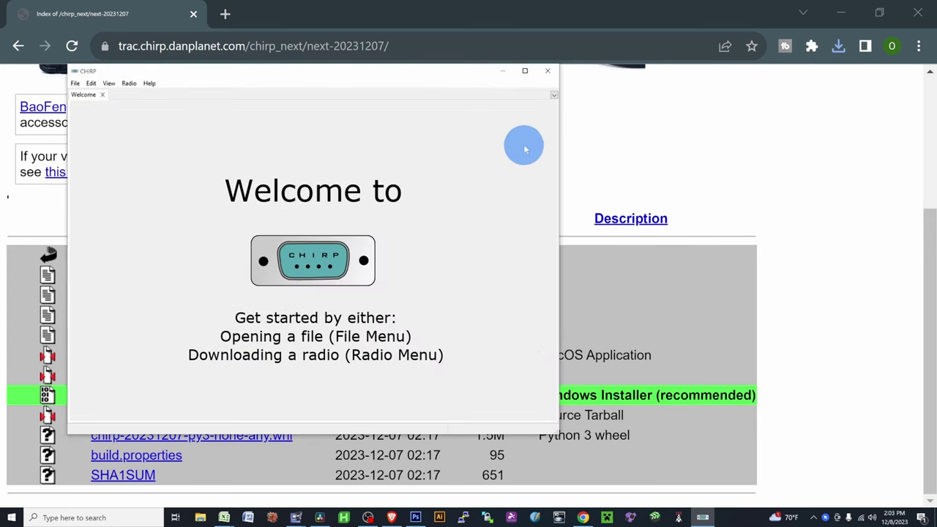
click(524, 71)
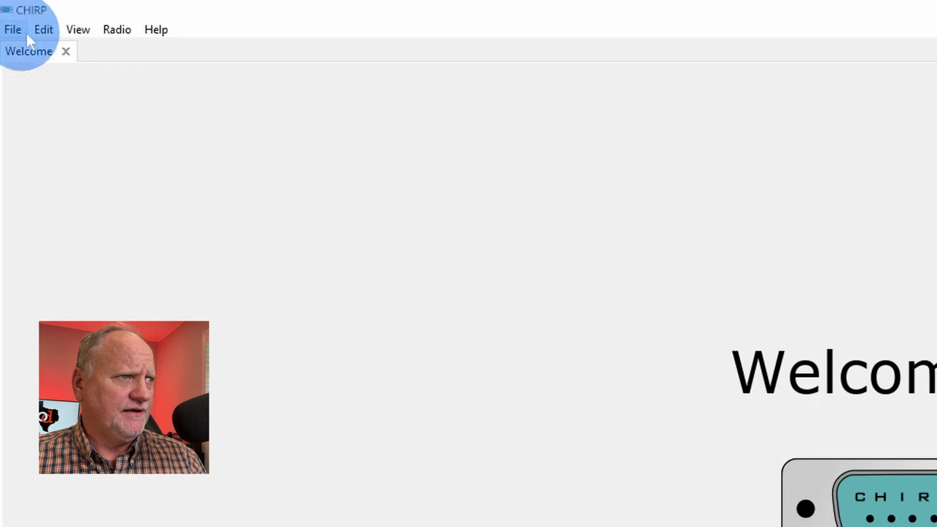
Start a download from the radio and set the port to USB-SERIAL CH340 (COM3).
click(115, 33)
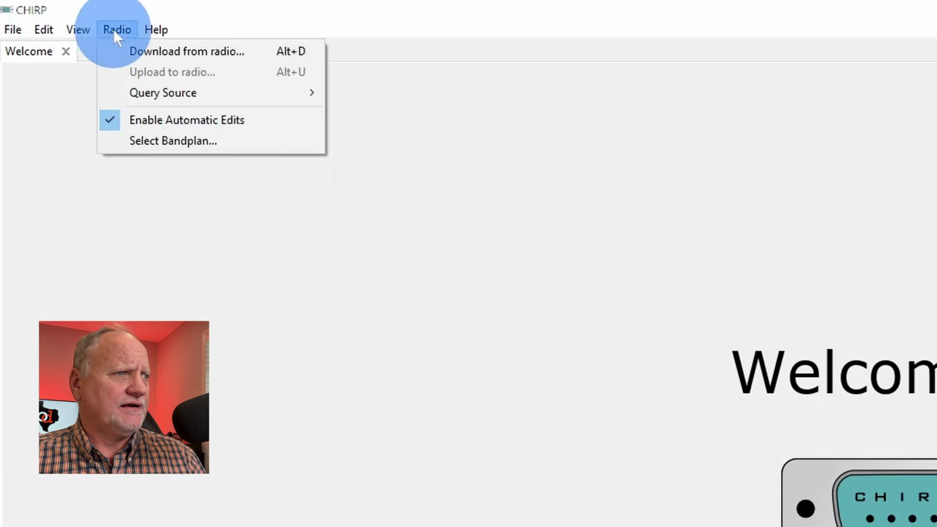
mouse_move(132, 91)
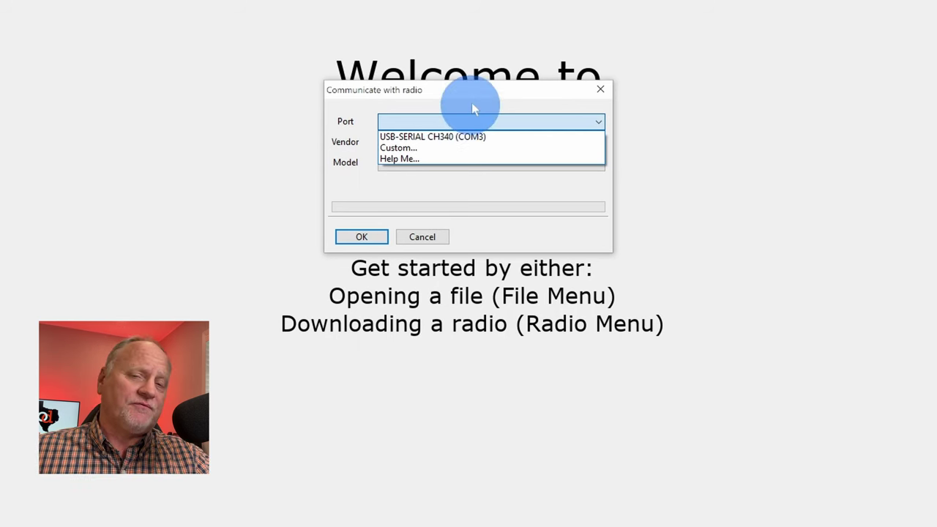
click(503, 34)
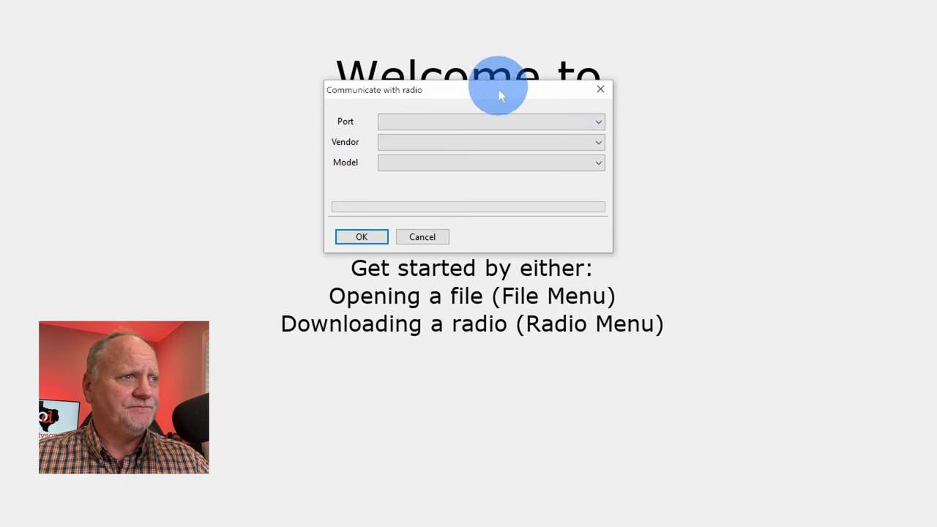
click(501, 121)
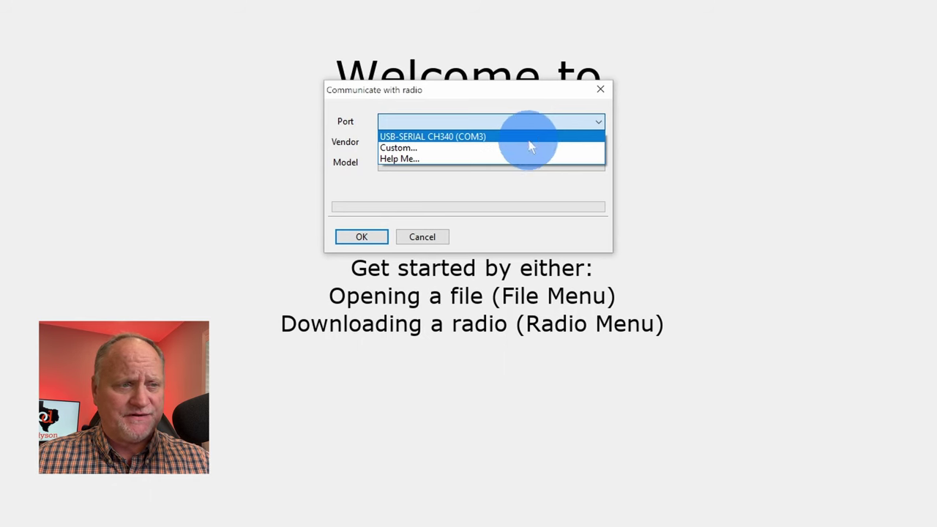
click(526, 138)
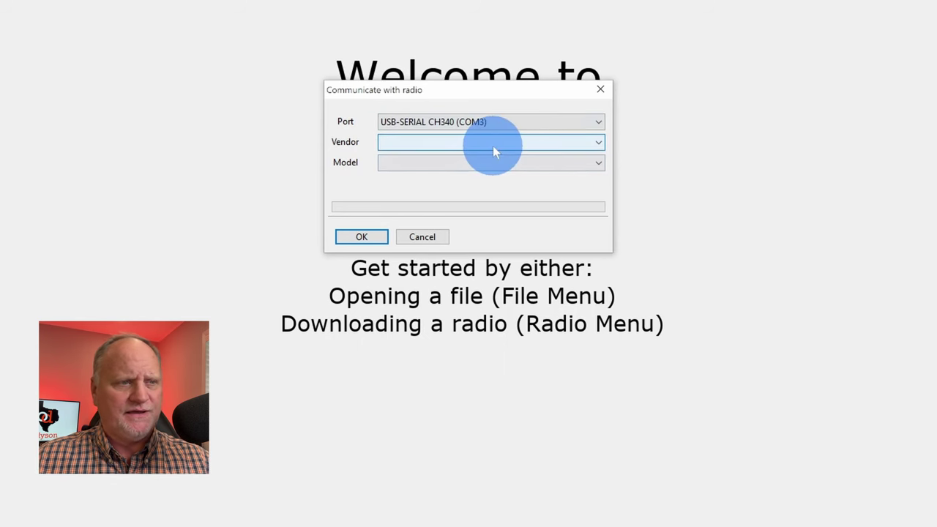
Set the radio's vendor to Baofeng and its model to UV-5R.
click(493, 146)
mouse_move(599, 196)
mouse_down()
mouse_move(607, 391)
mouse_move(599, 197)
mouse_up()
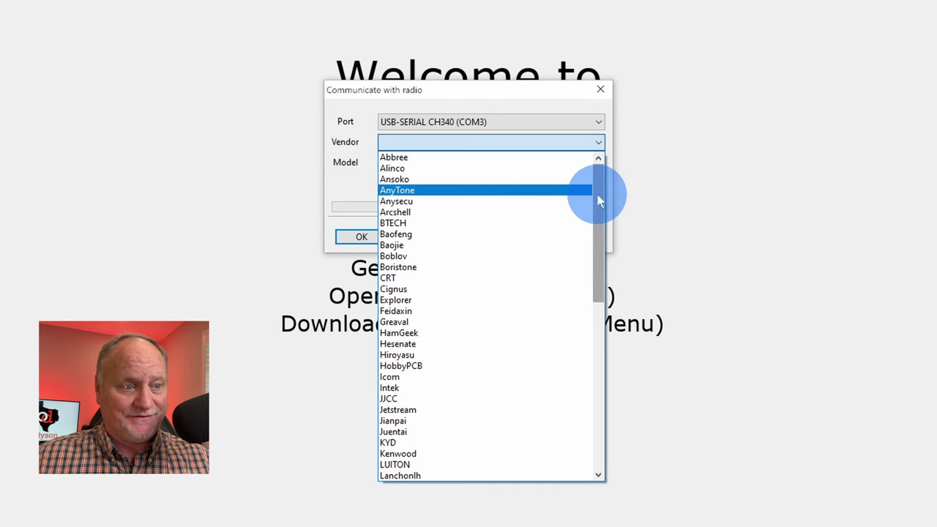
click(496, 234)
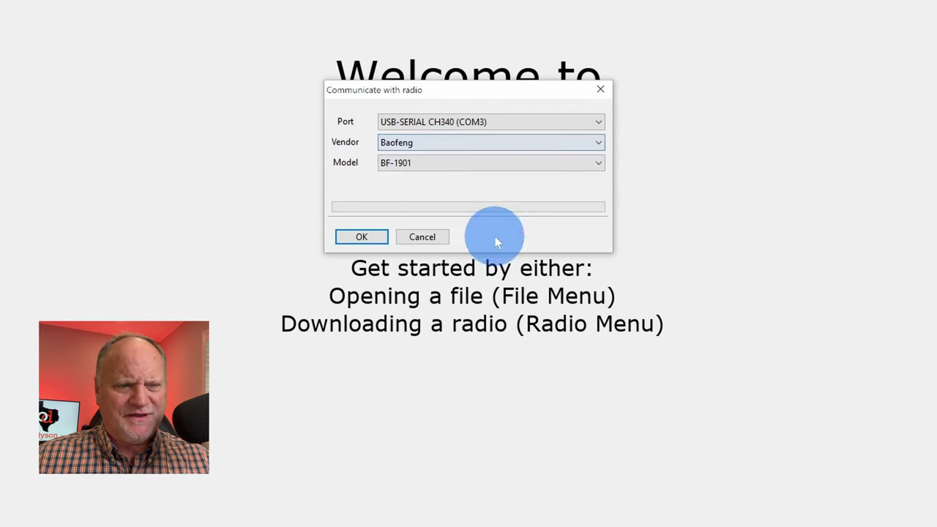
click(463, 162)
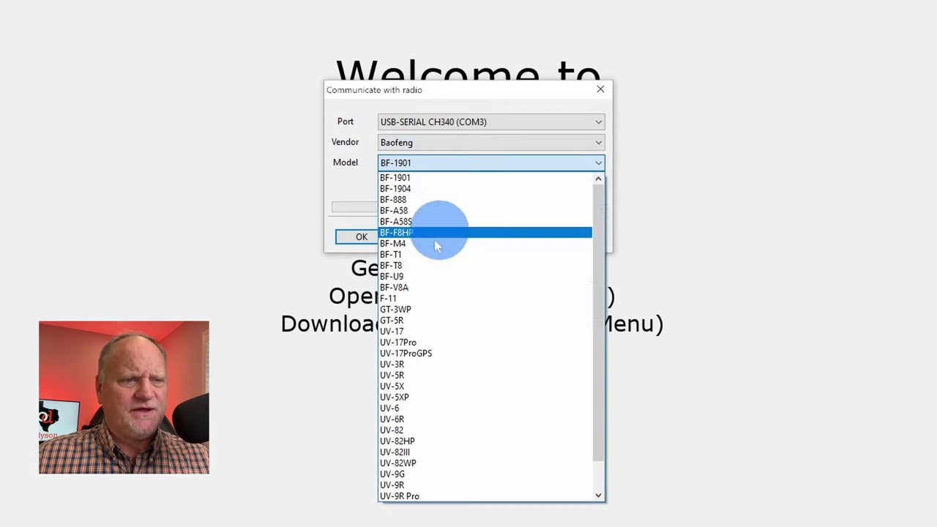
click(446, 375)
Accept the radio settings, risk warning and download instructions to read the image from the UV-5R.
click(355, 239)
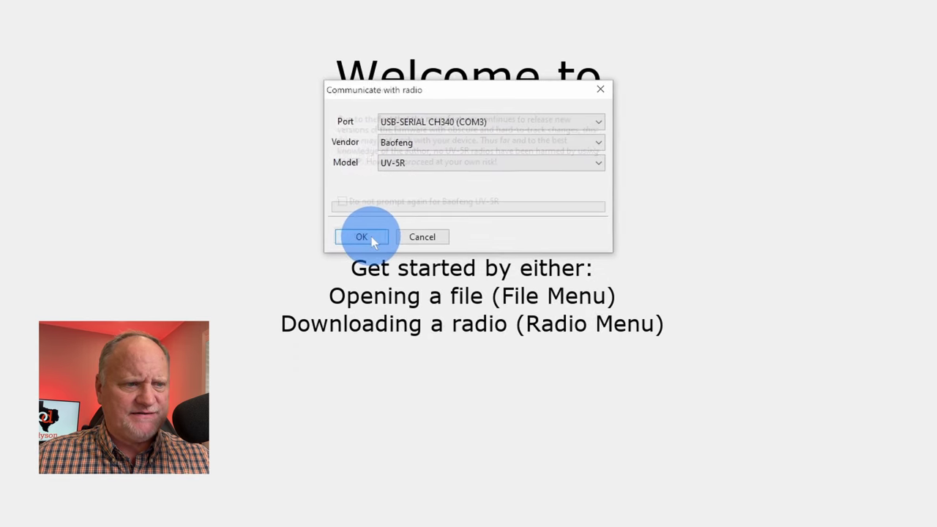
click(367, 239)
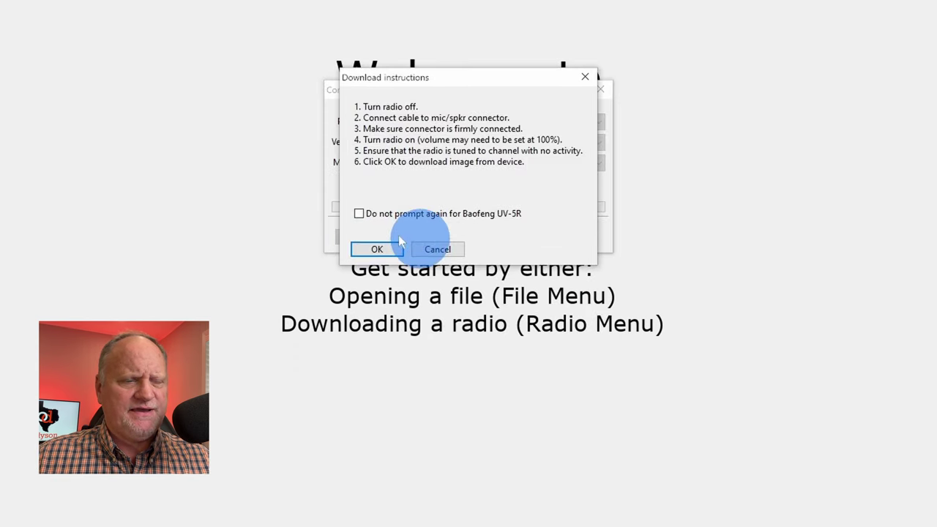
click(372, 248)
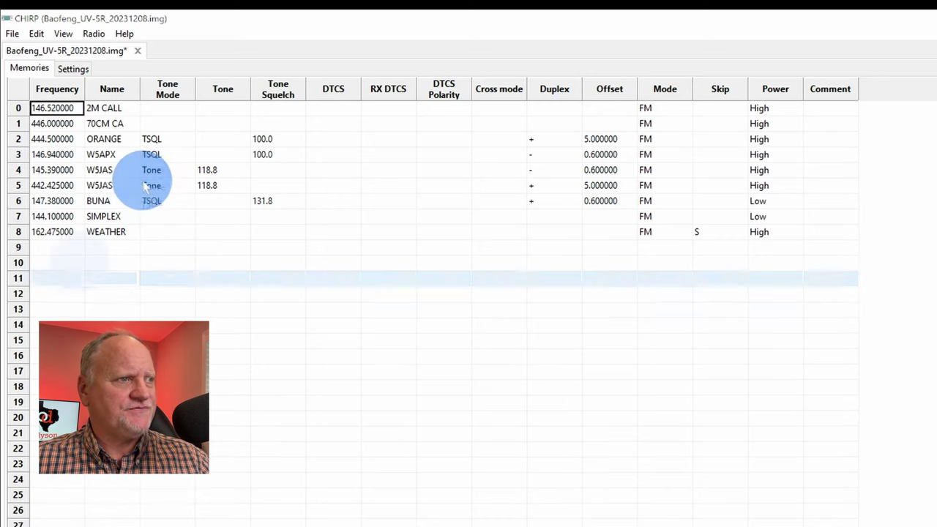
Delete memories 0 through 8 from the radio image with the option that shifts all remaining memories up.
click(18, 108)
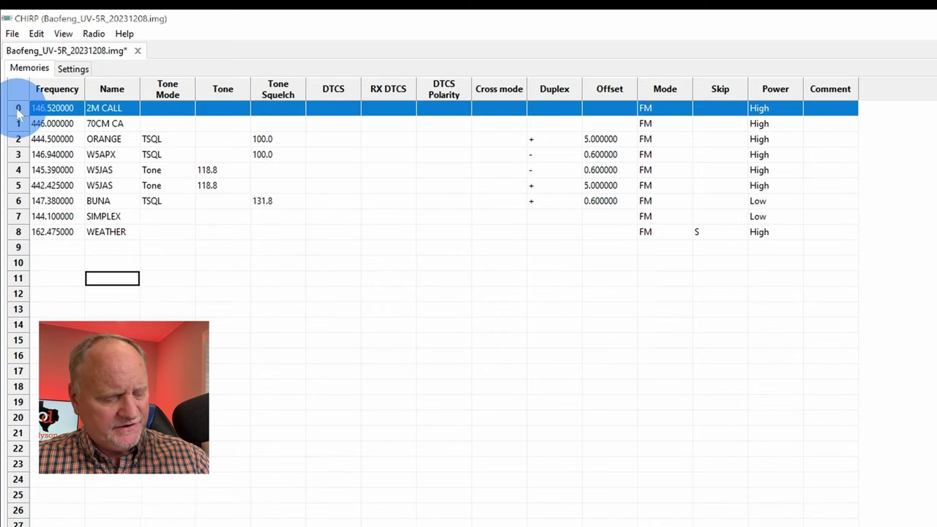
shift+click(24, 234)
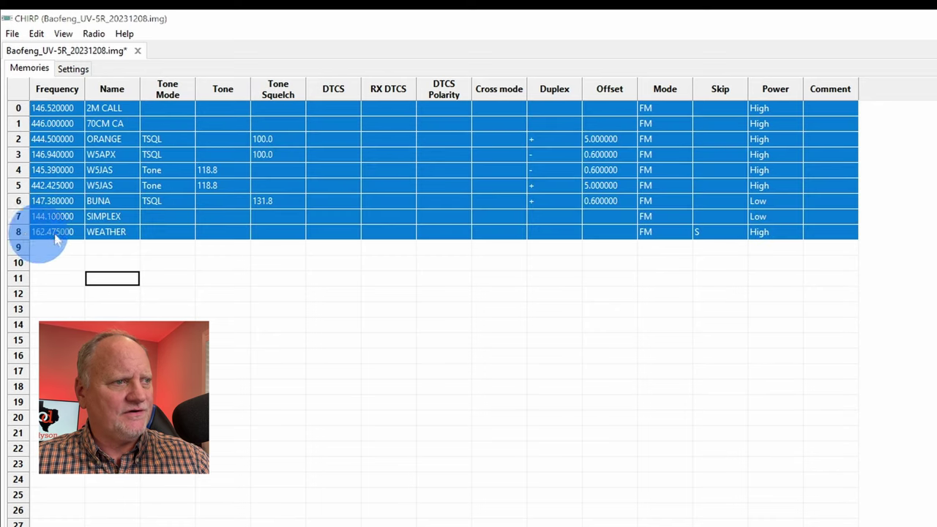
right_click(100, 196)
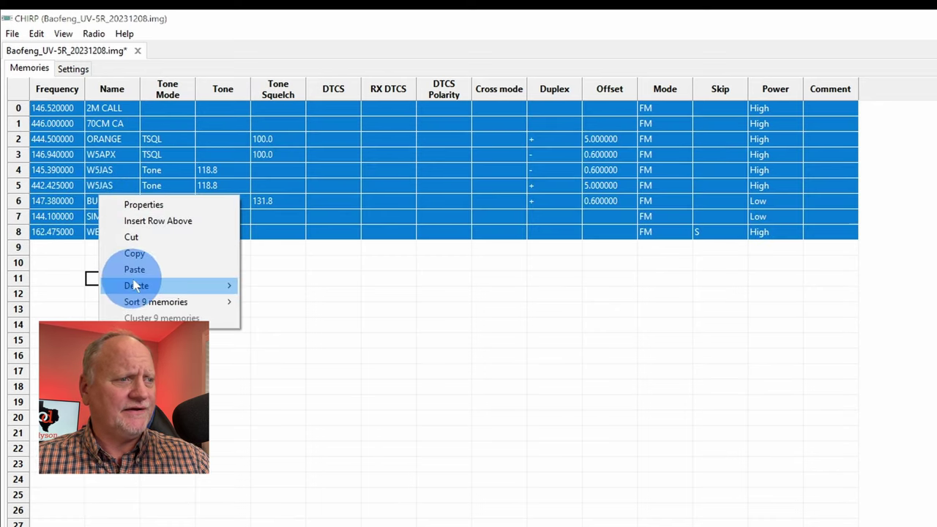
mouse_move(136, 286)
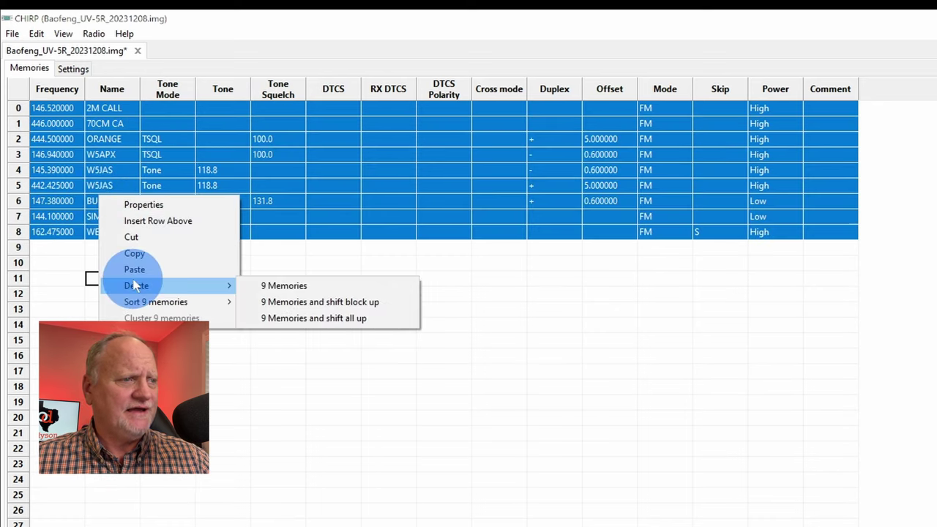
click(320, 321)
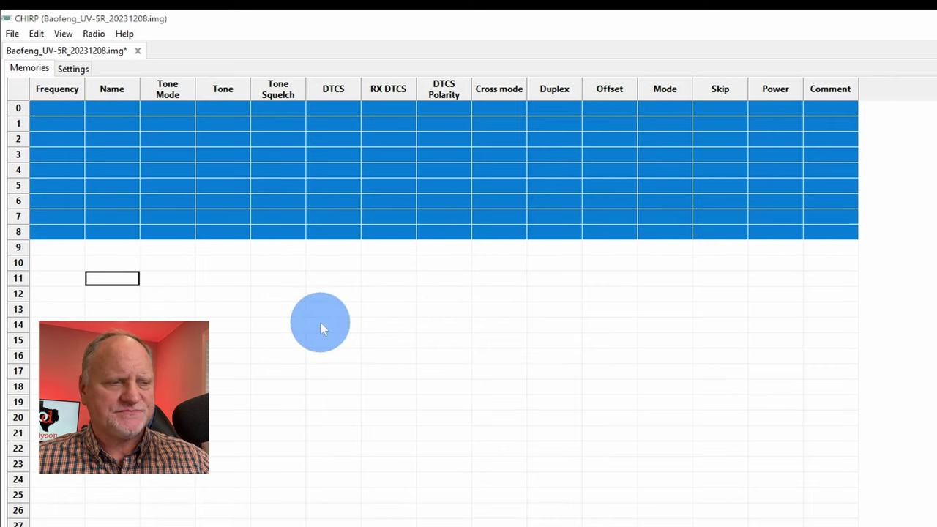
click(308, 328)
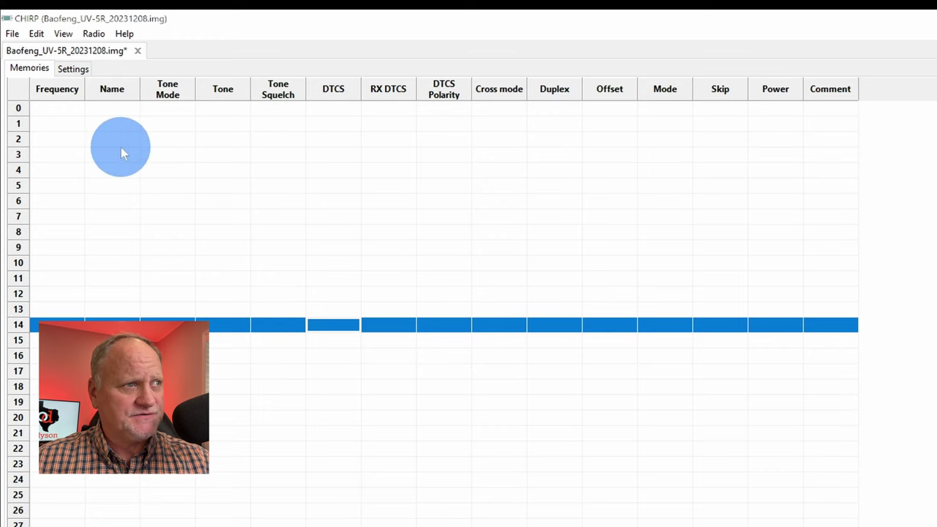
Open the stock configuration US Calling Frequencies.csv.
click(13, 34)
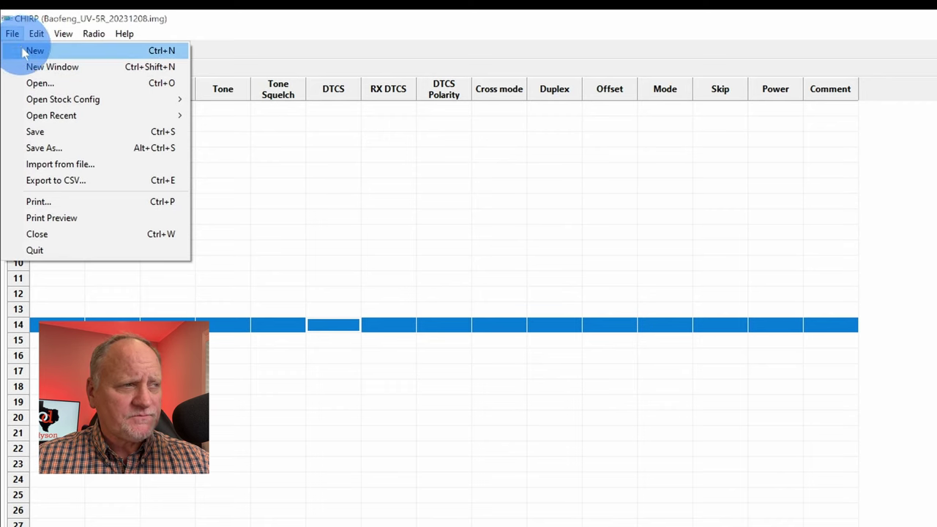
mouse_move(57, 105)
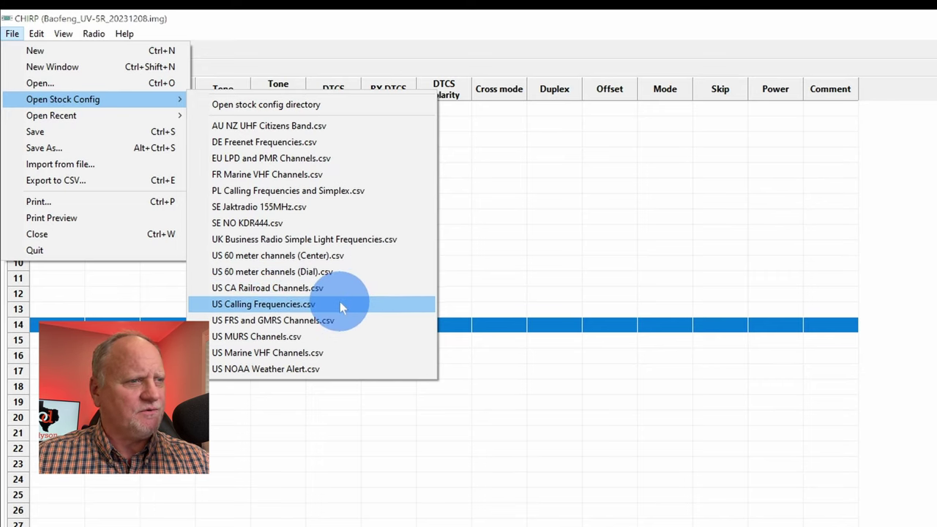
click(342, 306)
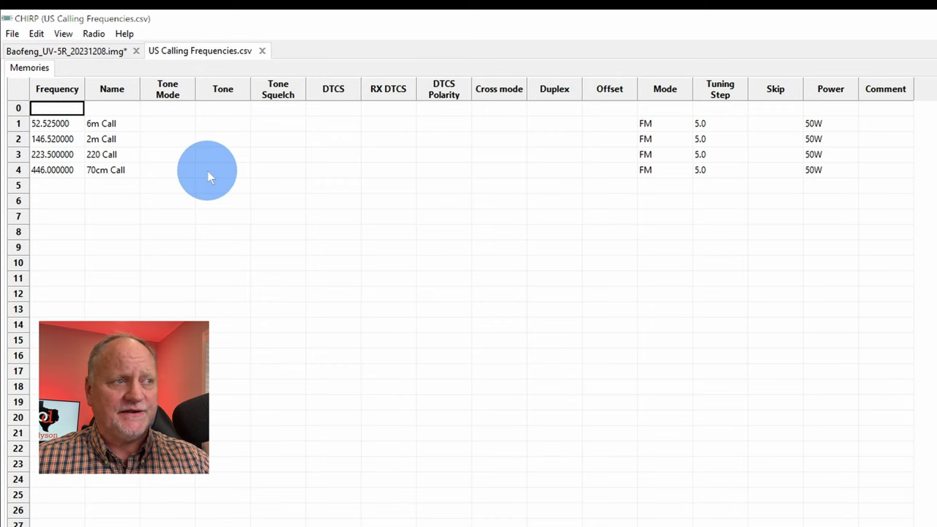
Copy the 2m Call and 70cm Call memories from US Calling Frequencies.csv into the UV-5R image, starting at memory 0.
click(46, 140)
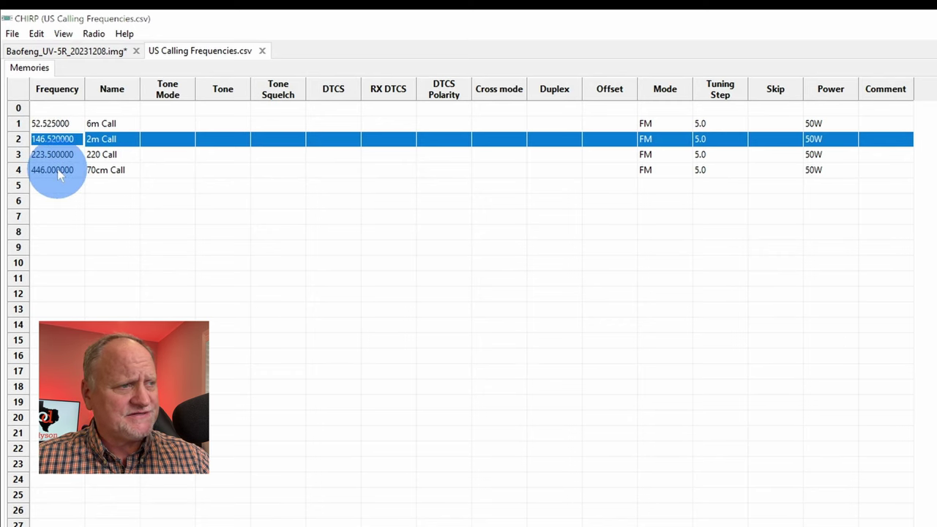
ctrl+click(59, 172)
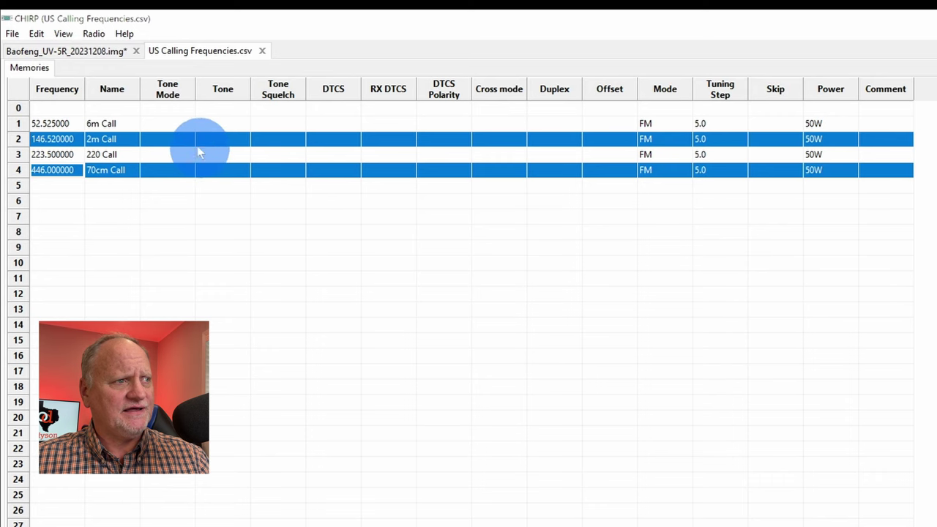
click(106, 52)
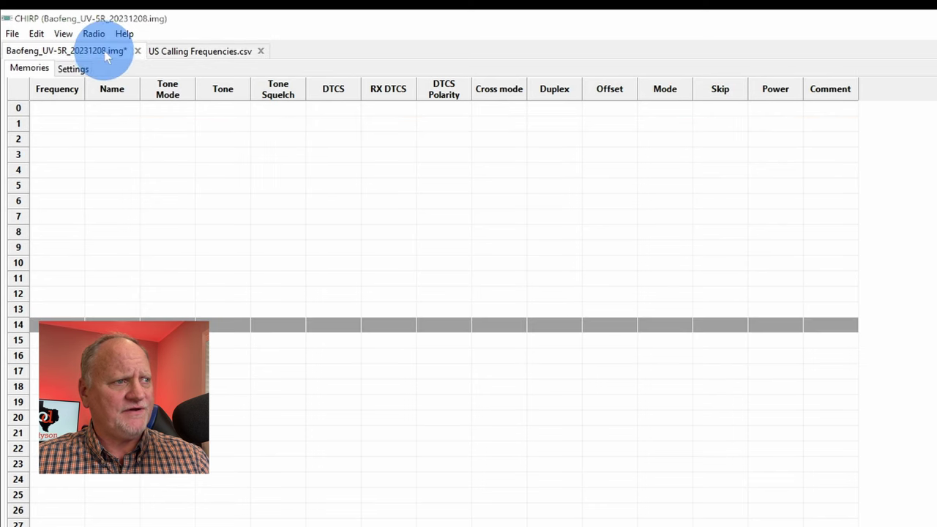
click(20, 110)
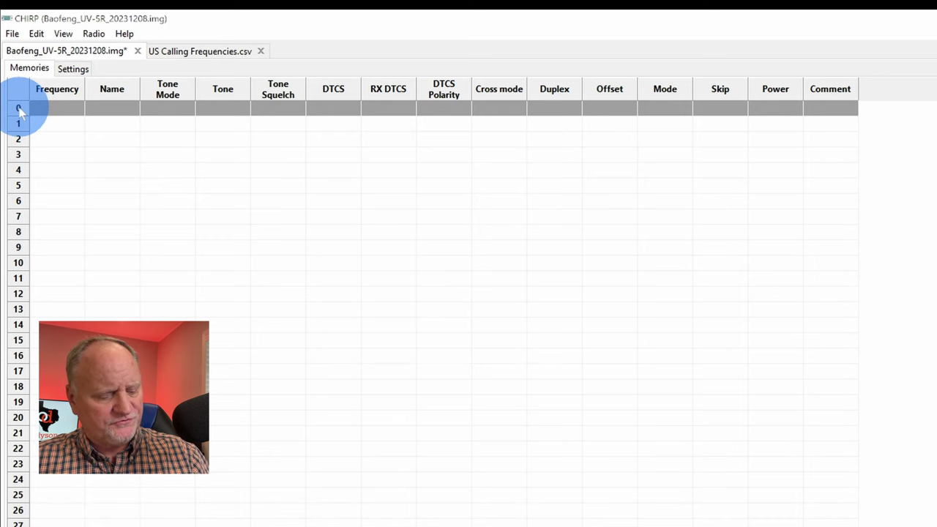
key(ctrl+v)
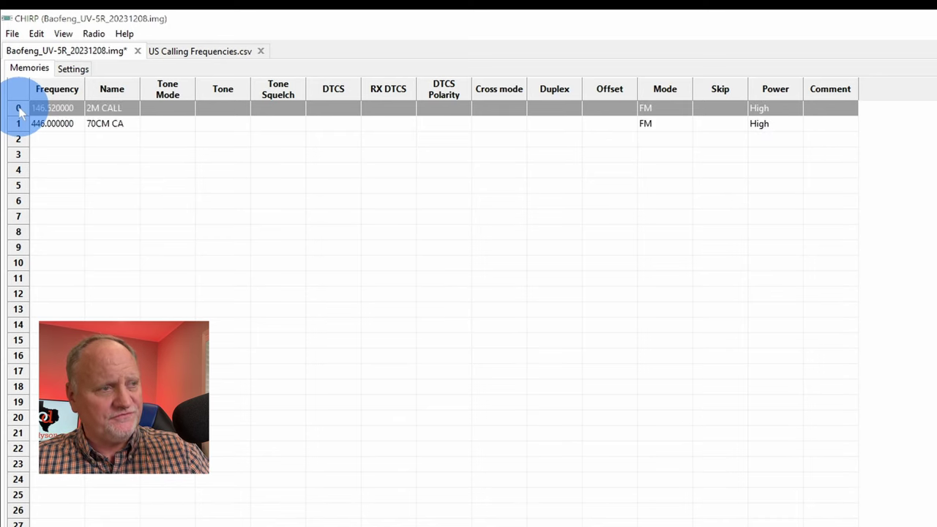
click(164, 291)
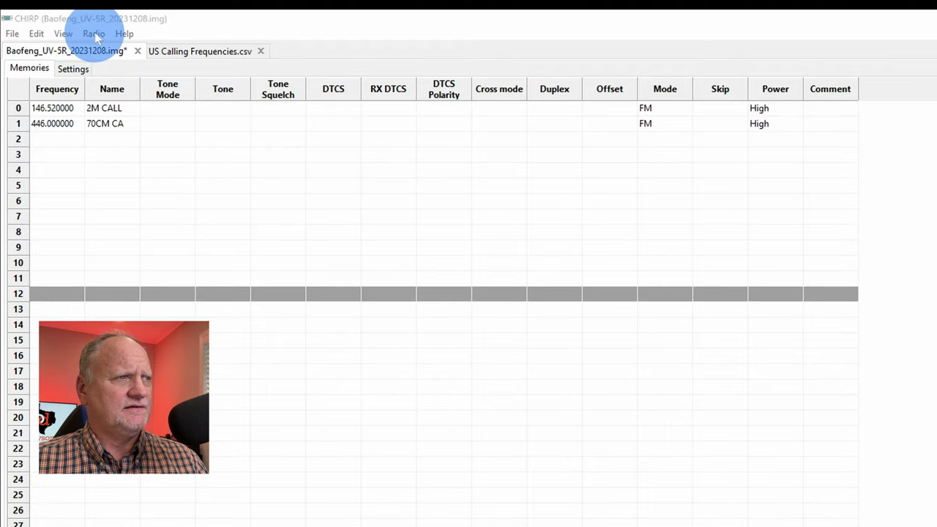
Start a RepeaterBook query for the Amateur service with the distance limited to 50 km.
click(94, 32)
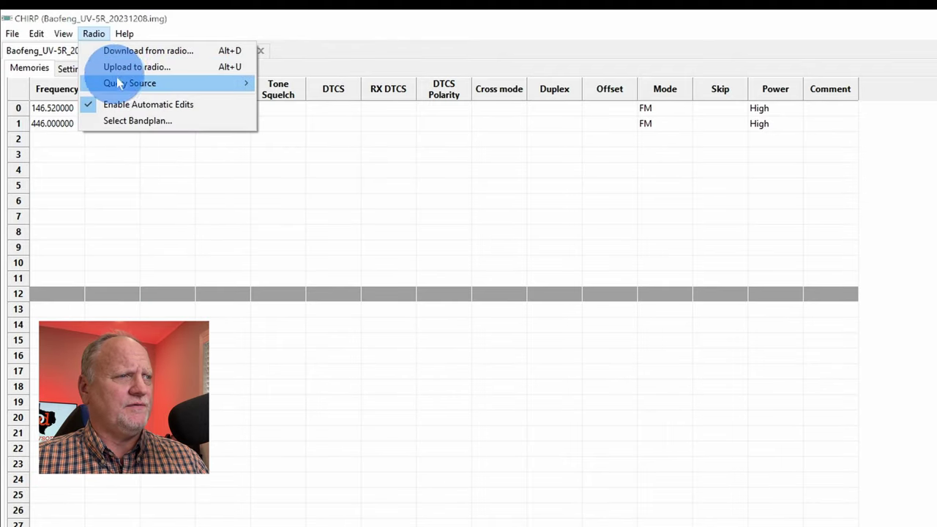
mouse_move(120, 84)
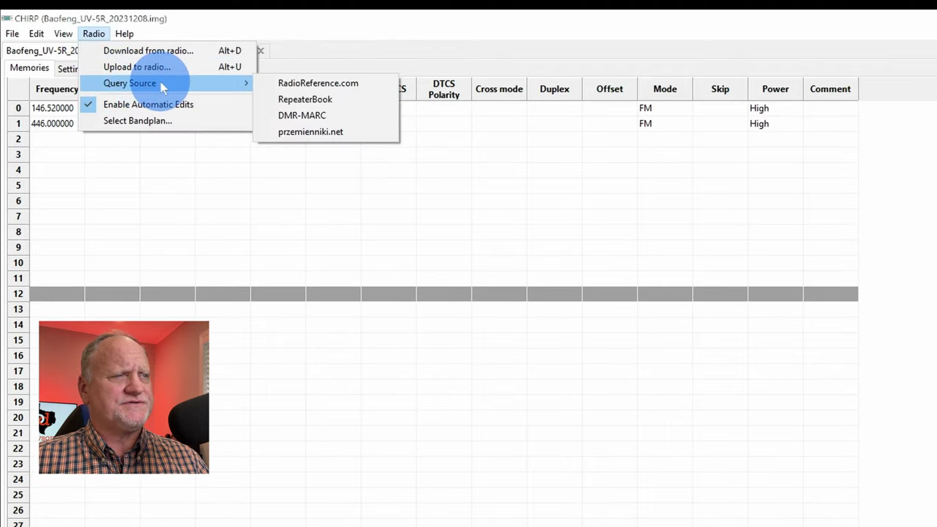
click(284, 101)
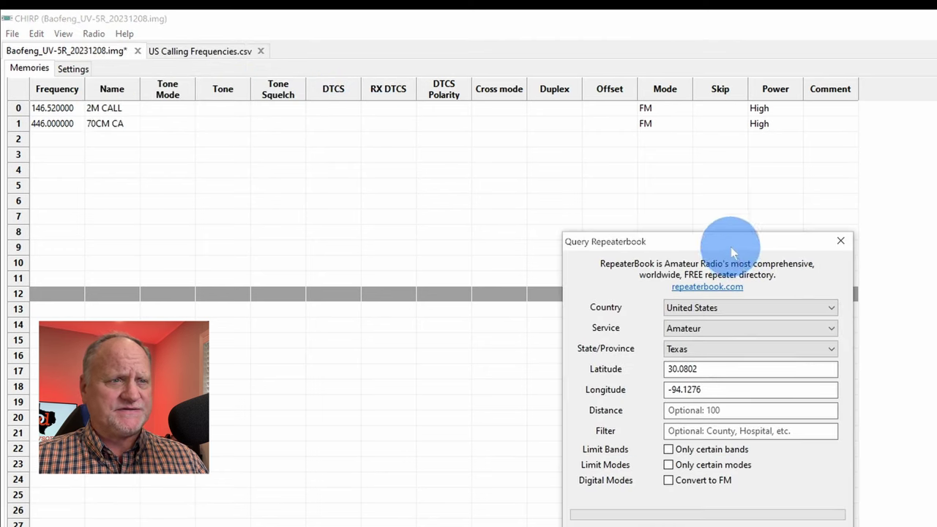
drag(732, 249, 782, 178)
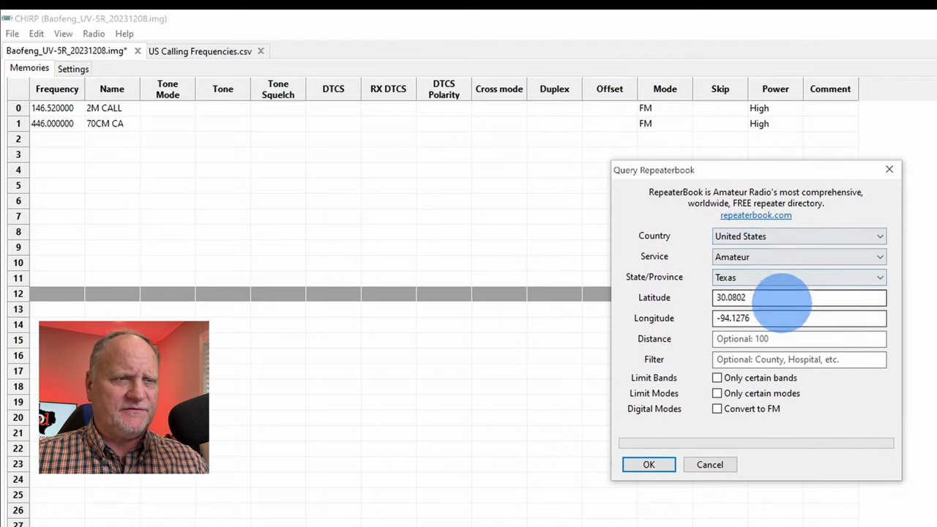
click(801, 260)
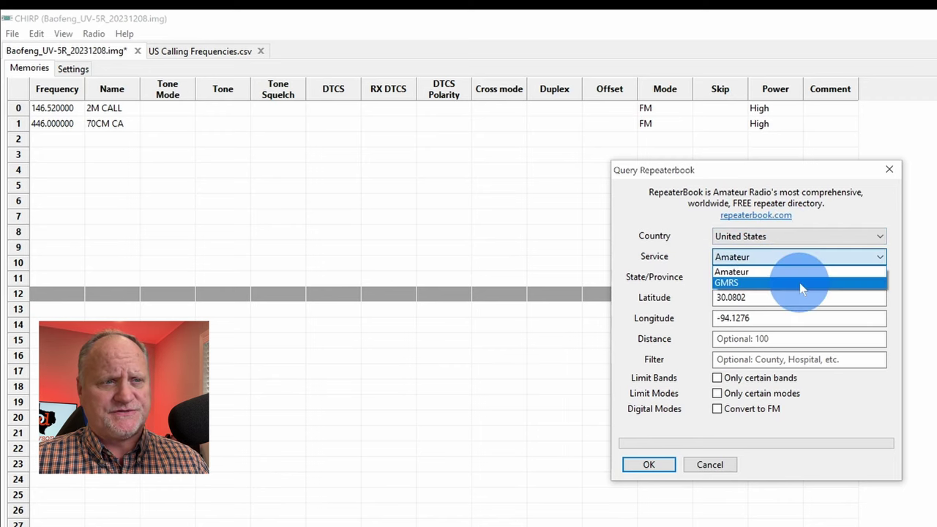
click(803, 271)
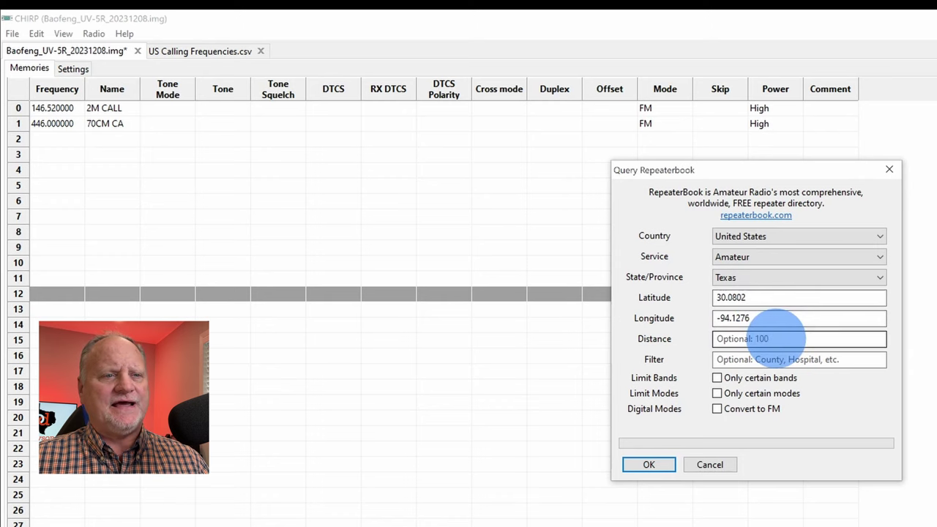
click(790, 336)
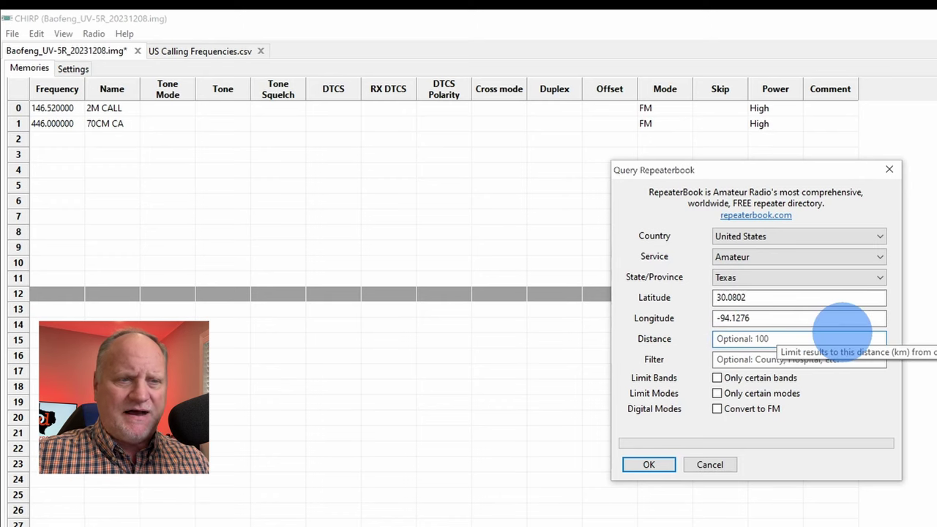
text(50)
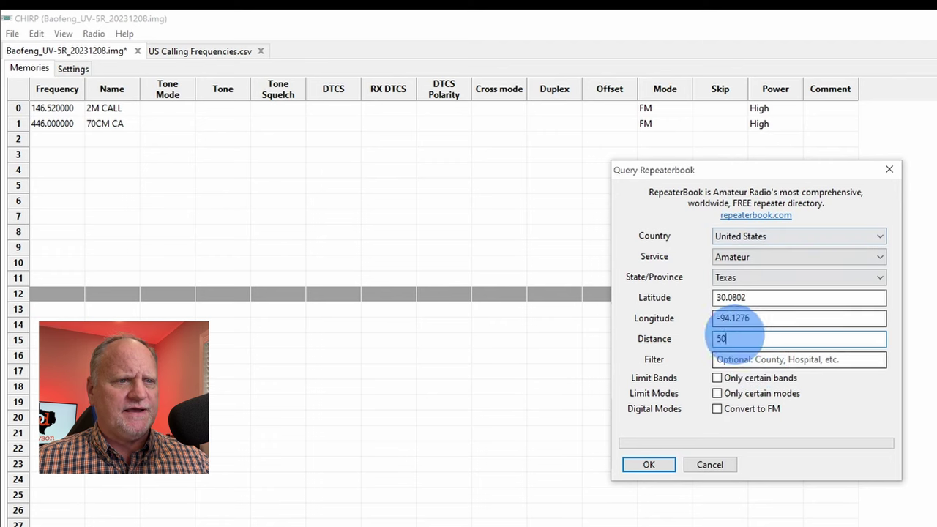
Limit the repeater query to the 2 Meter and 70 Centimeter bands.
click(718, 377)
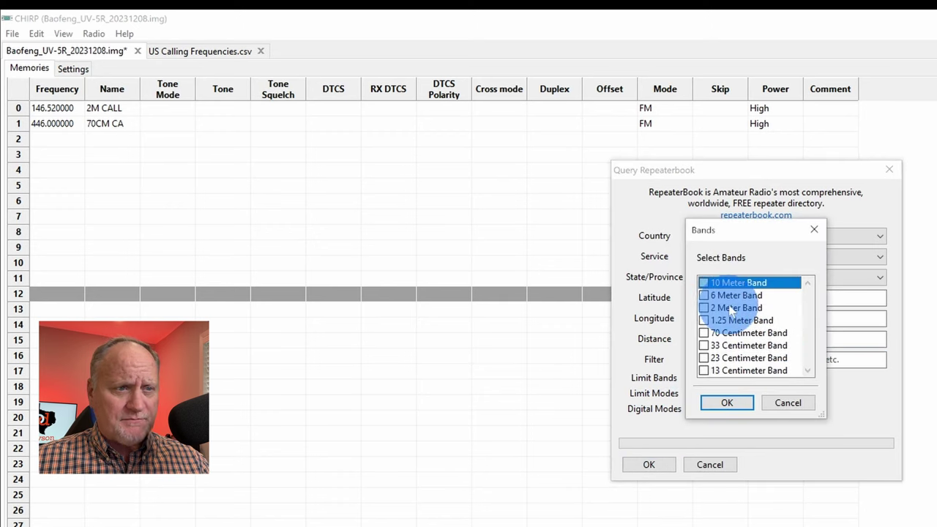
click(705, 308)
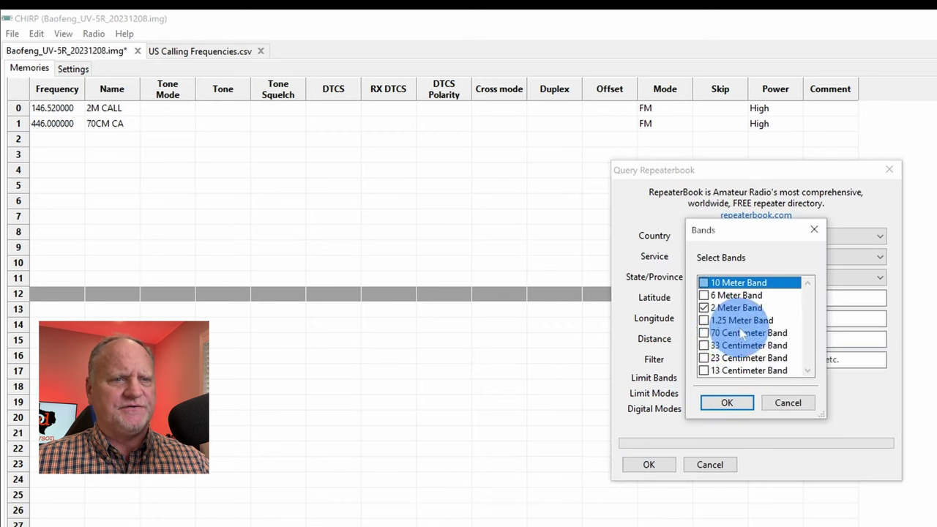
click(704, 333)
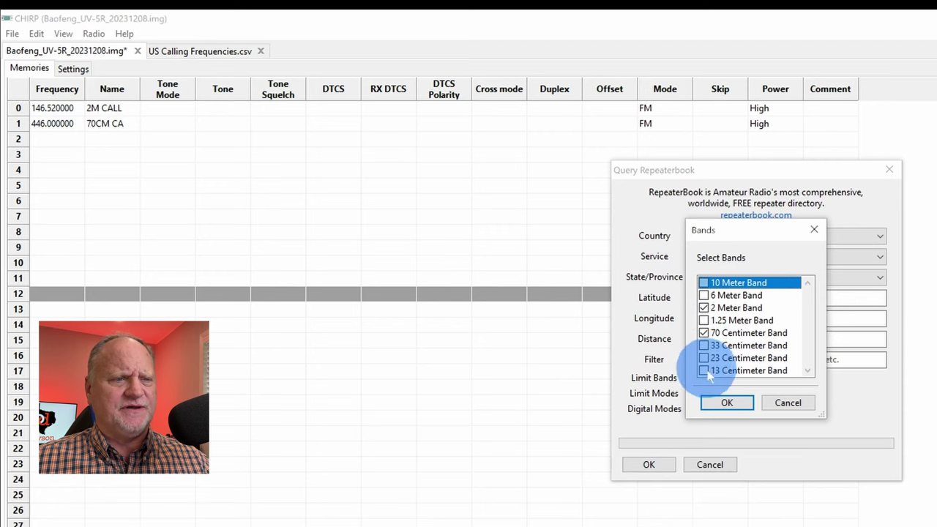
click(727, 402)
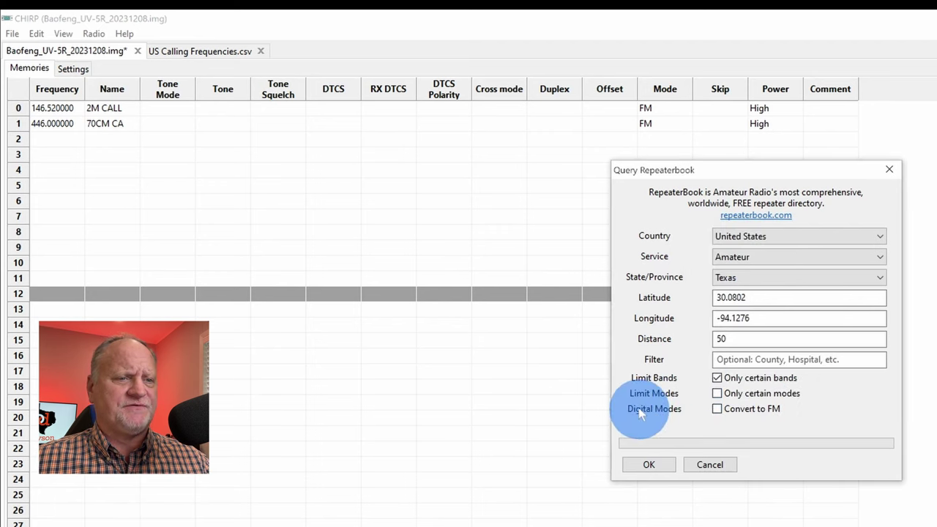
Limit the repeater query to FM mode and run it.
click(717, 394)
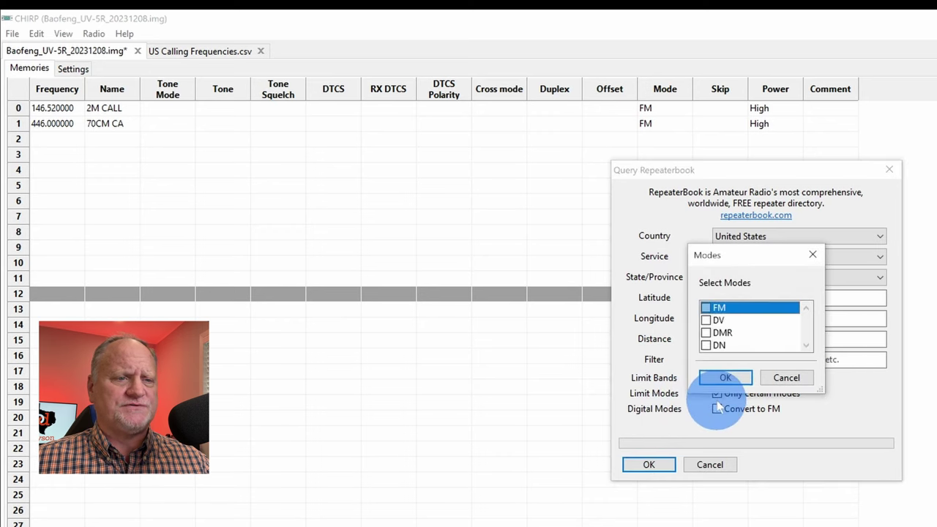
click(706, 308)
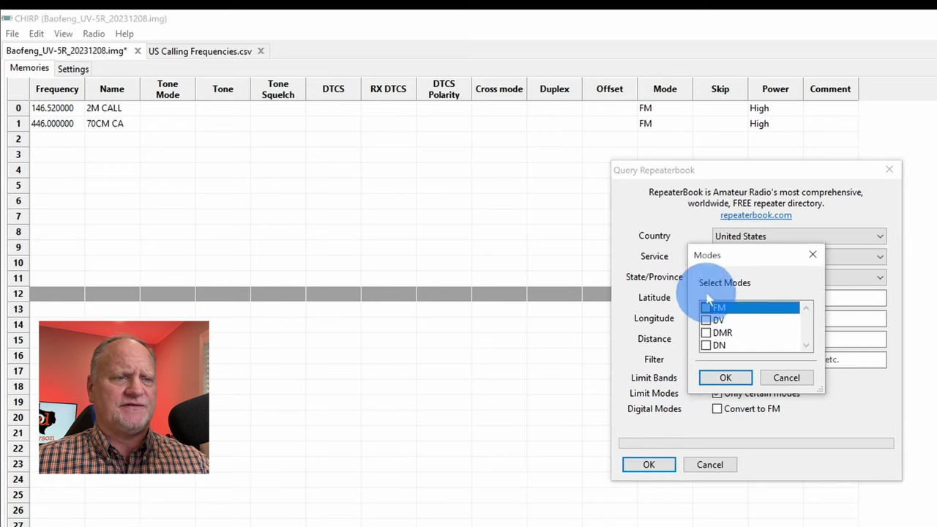
click(721, 378)
click(650, 469)
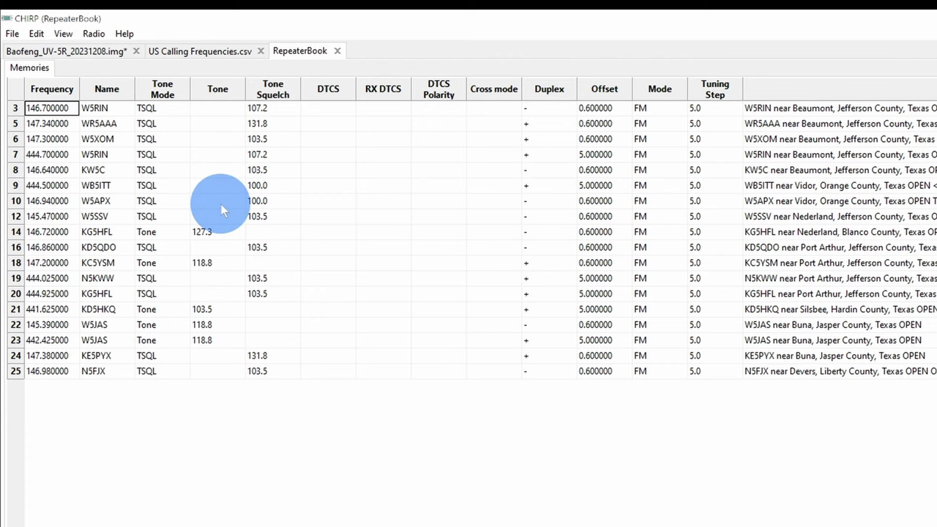
Copy the Vidor repeaters (444.500, 146.940) and Buna repeaters (145.390, 442.425) from the RepeaterBook results into the UV-5R image, starting at memory 2.
click(96, 186)
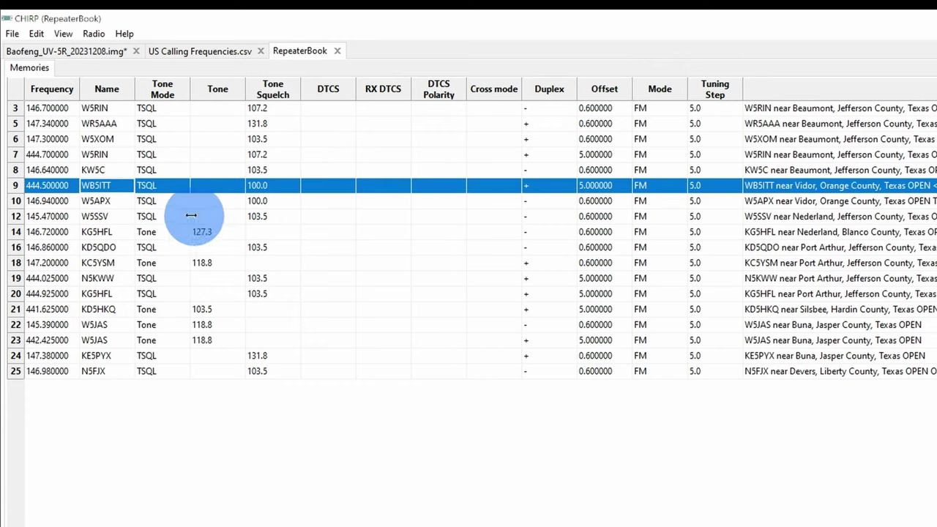
shift+click(104, 203)
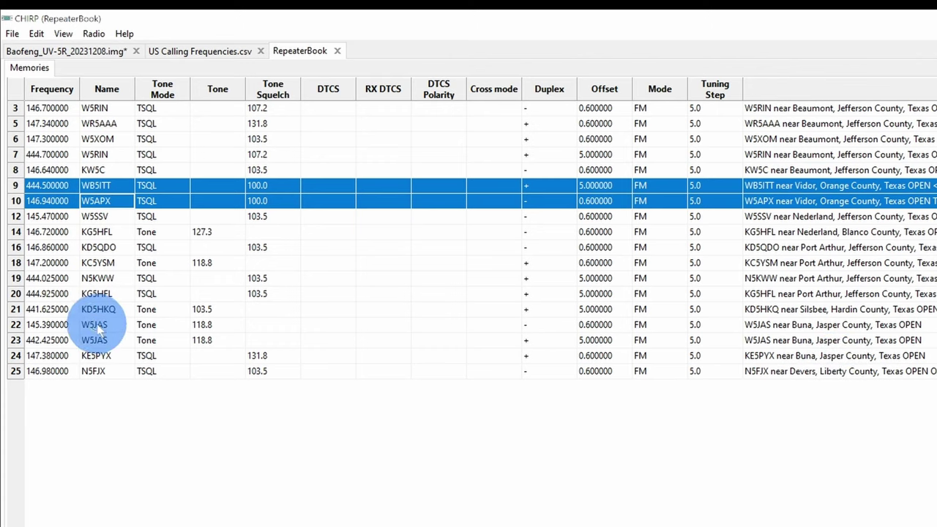
ctrl+click(99, 325)
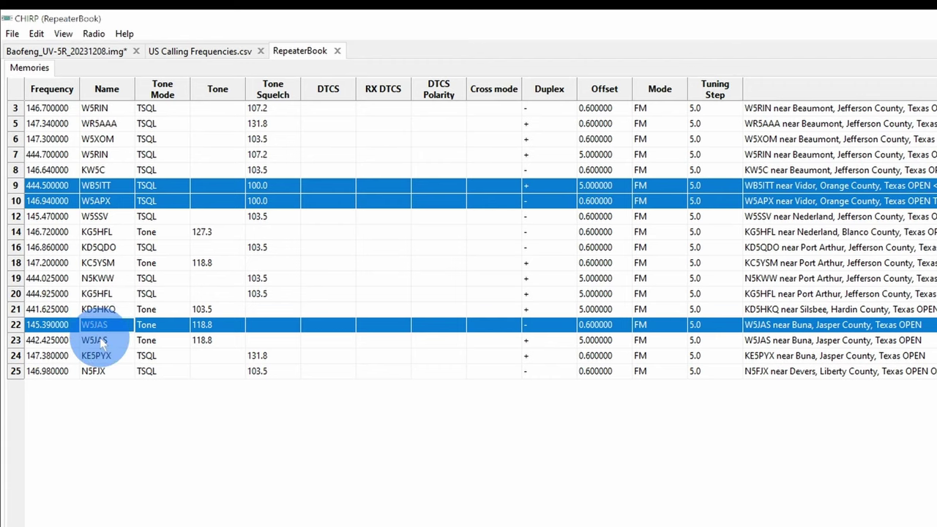
ctrl+click(100, 341)
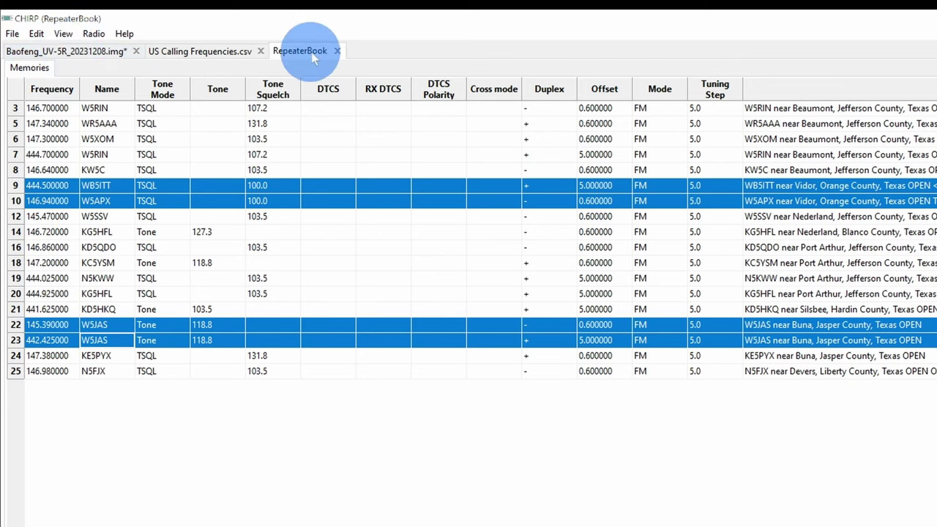
click(86, 55)
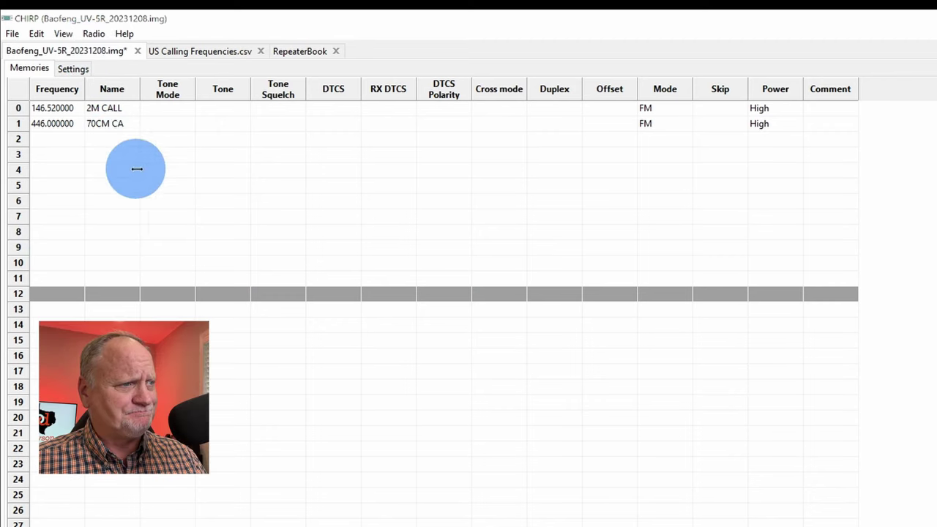
click(19, 141)
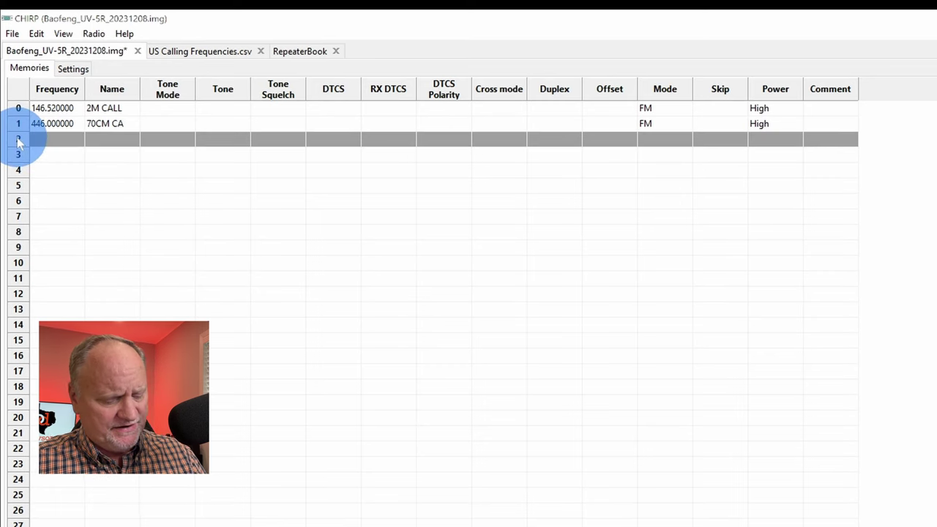
key(ctrl+v)
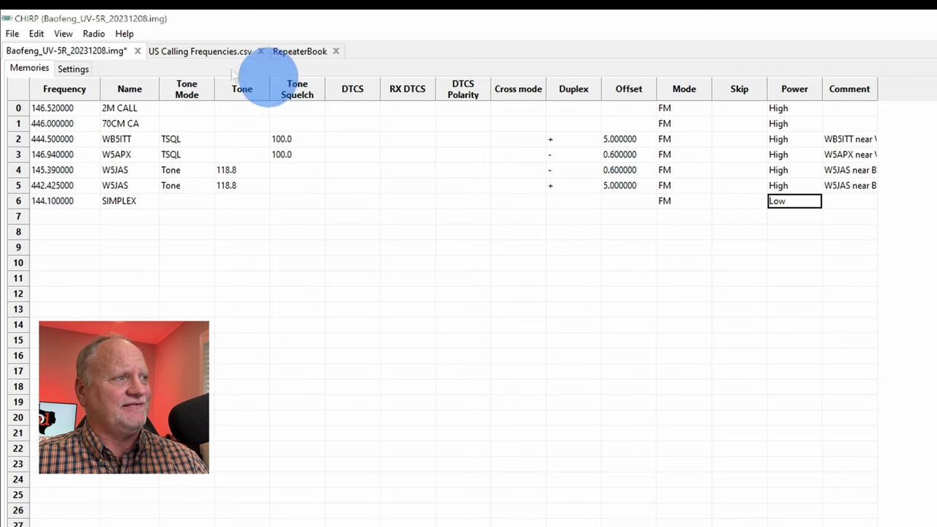
Open the stock configuration US NOAA Weather Alert.csv.
click(13, 35)
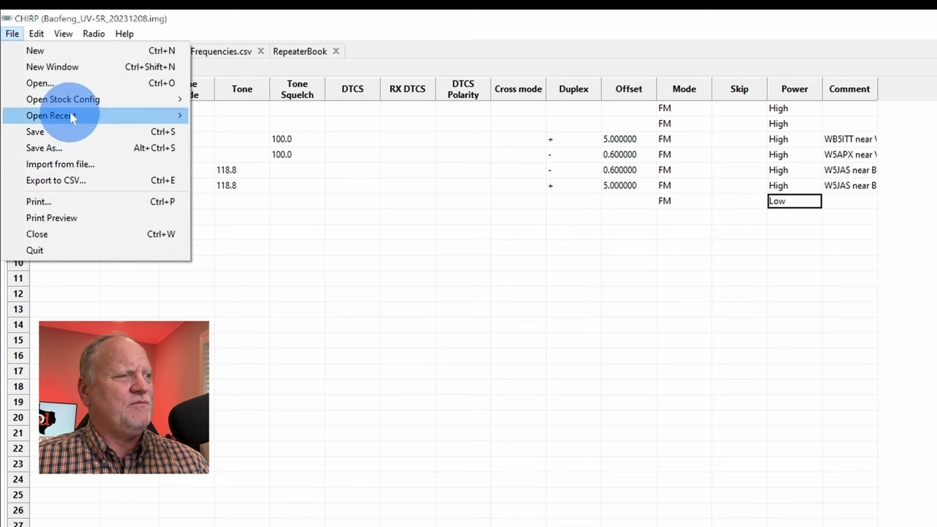
mouse_move(71, 101)
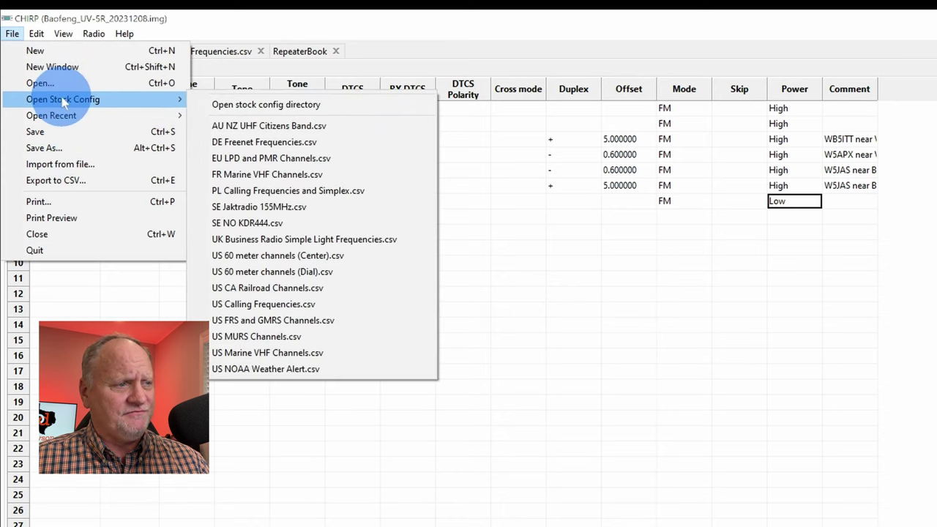
click(329, 373)
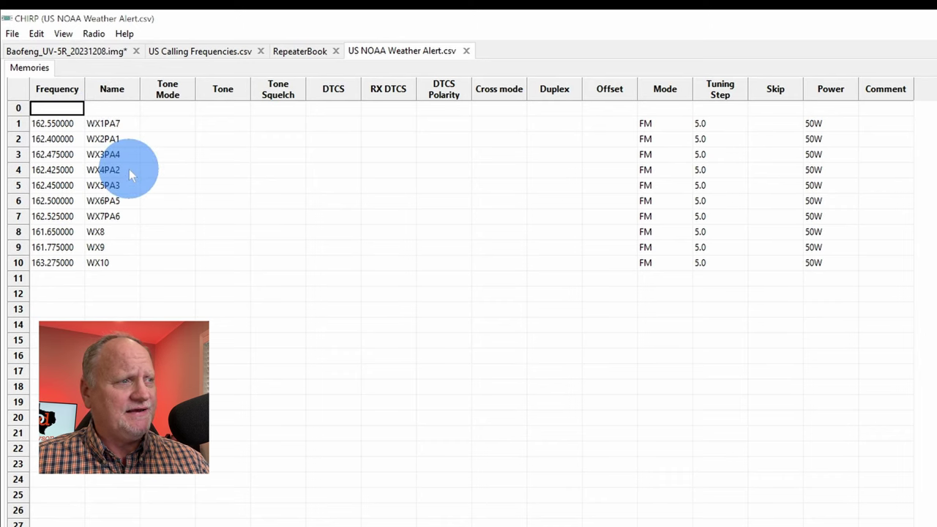
Copy the WX3PA4 weather channel at 162.475 into memory 7 of the UV-5R image.
click(51, 154)
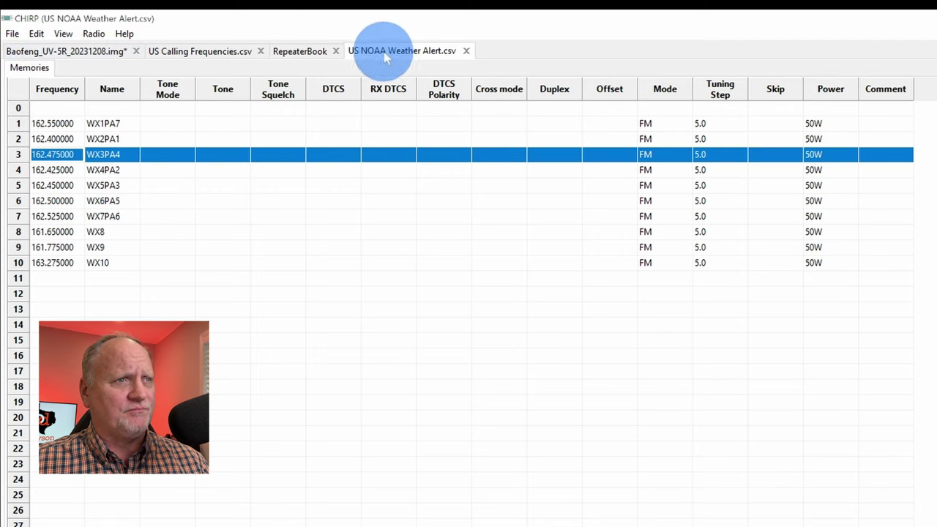
click(30, 51)
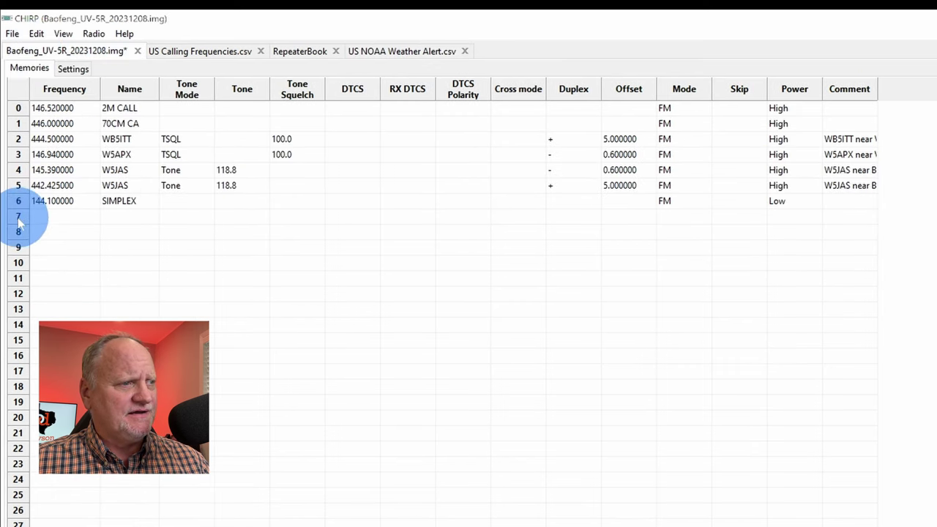
click(45, 219)
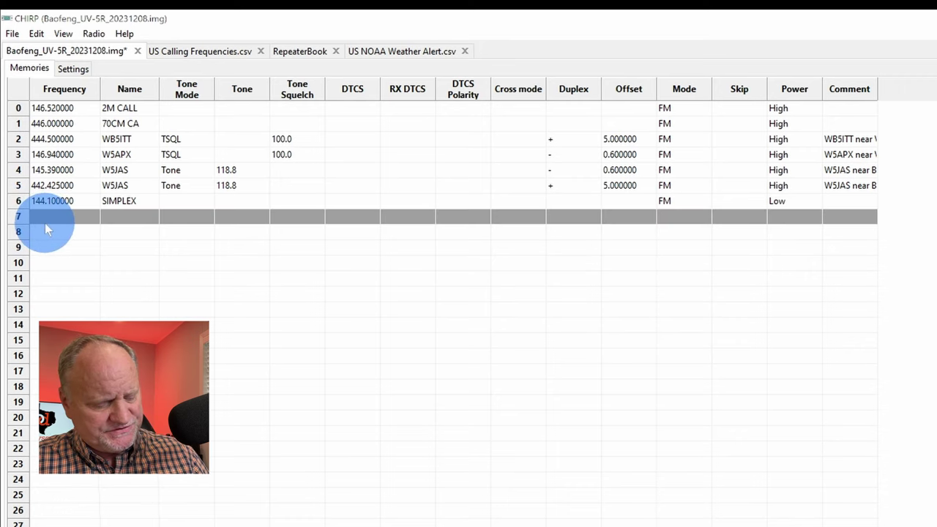
key(ctrl+v)
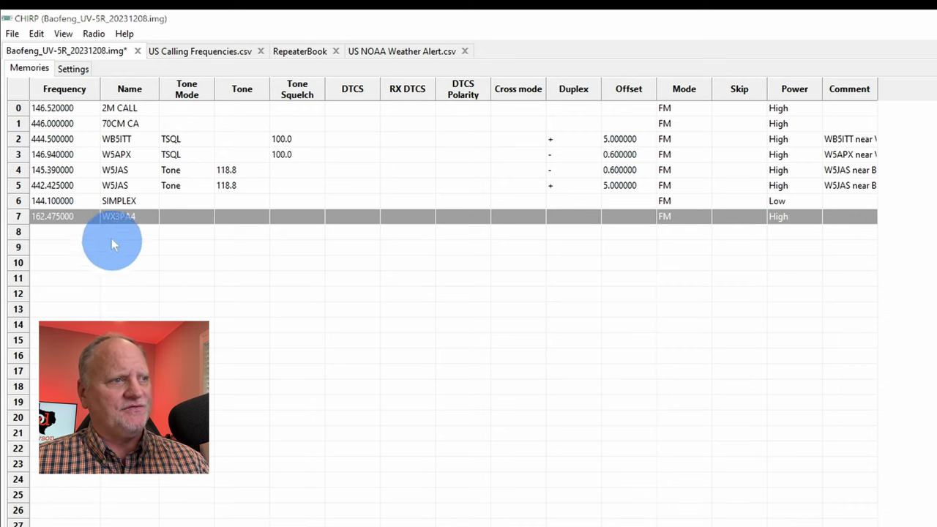
Set the 162.475 weather channel in memory 7 to be skipped during scanning (Skip S).
mouse_move(67, 219)
mouse_down()
mouse_move(48, 219)
mouse_move(75, 223)
mouse_up()
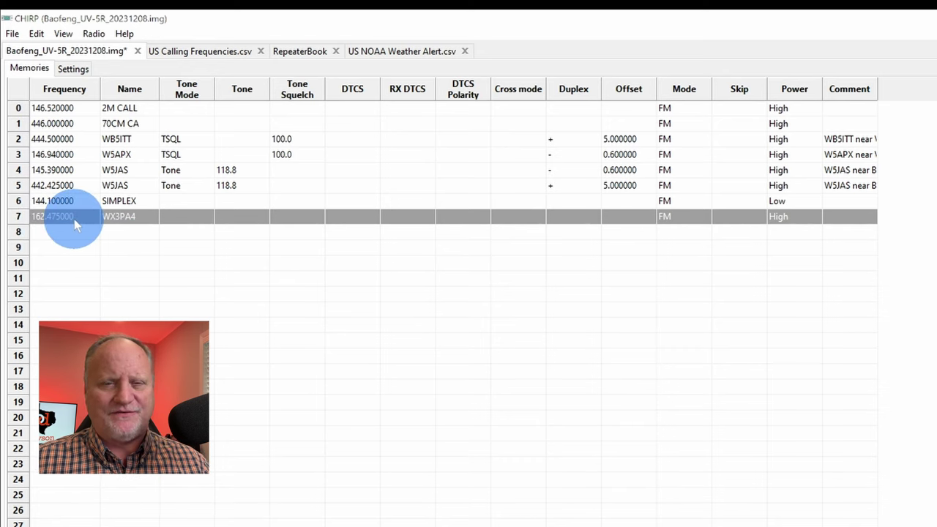
click(194, 225)
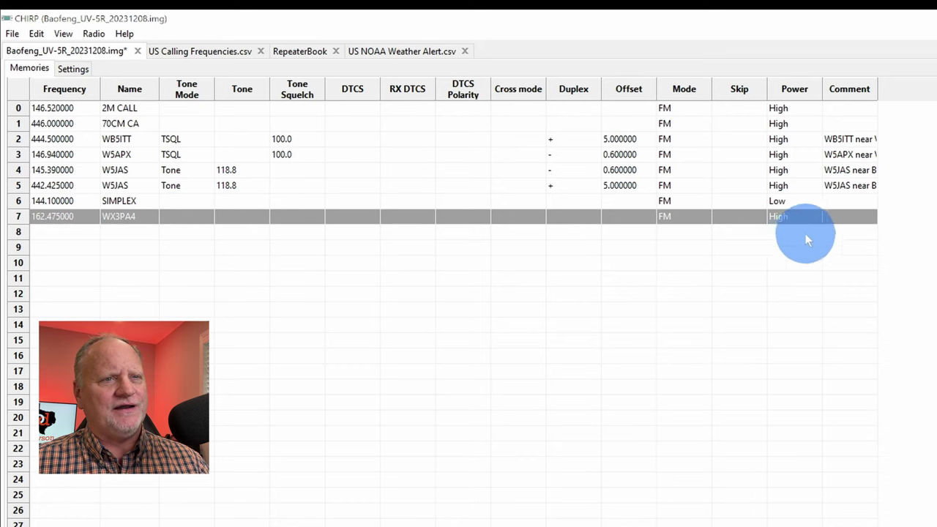
click(731, 218)
click(731, 219)
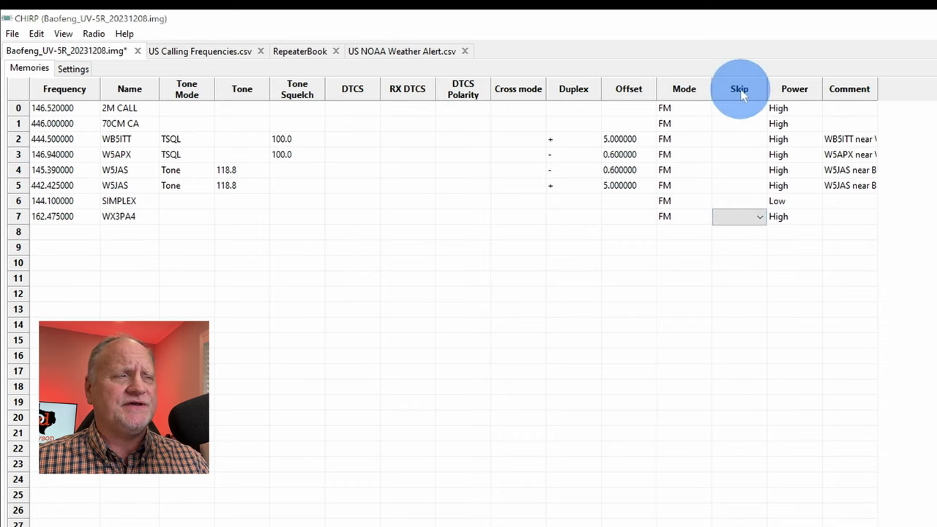
click(759, 221)
click(725, 242)
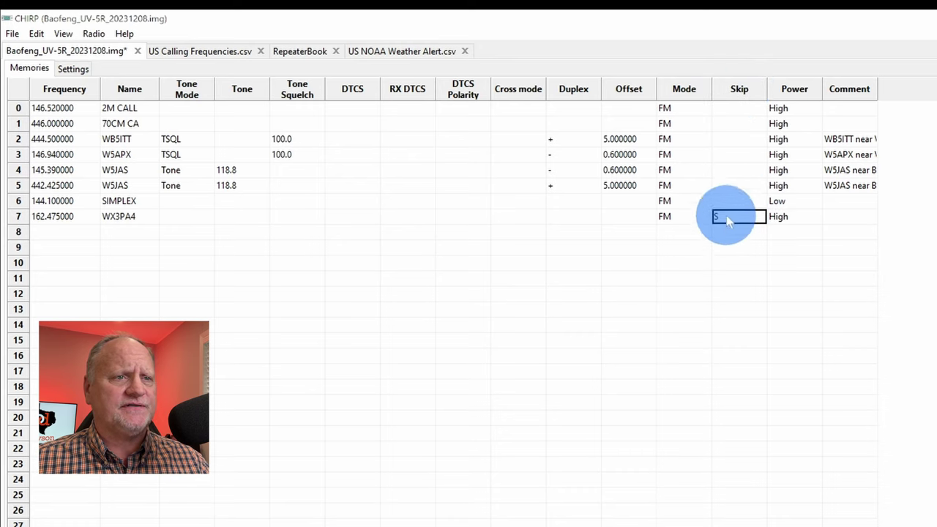
click(511, 325)
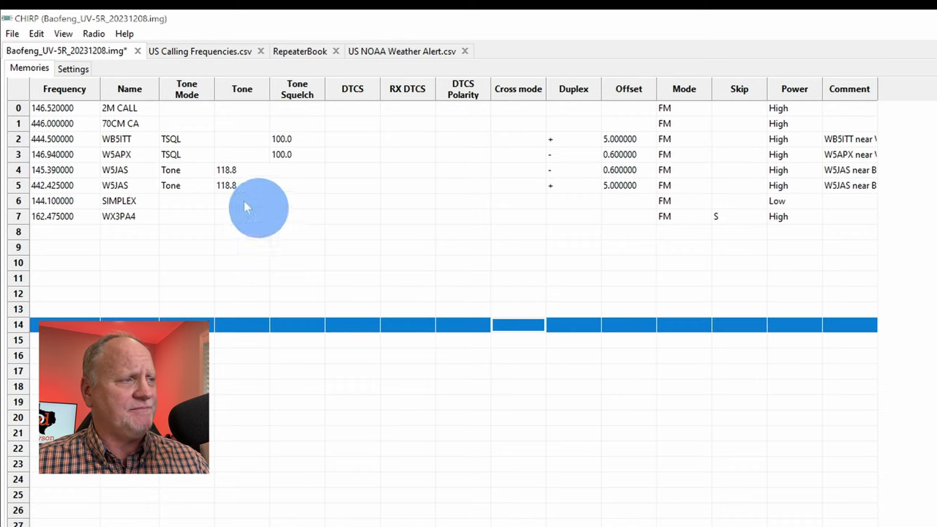
Rename the two W5JAS repeaters, memory 4 (145.390) as BUNA1 and memory 5 (442.425) as BUNA2.
click(117, 170)
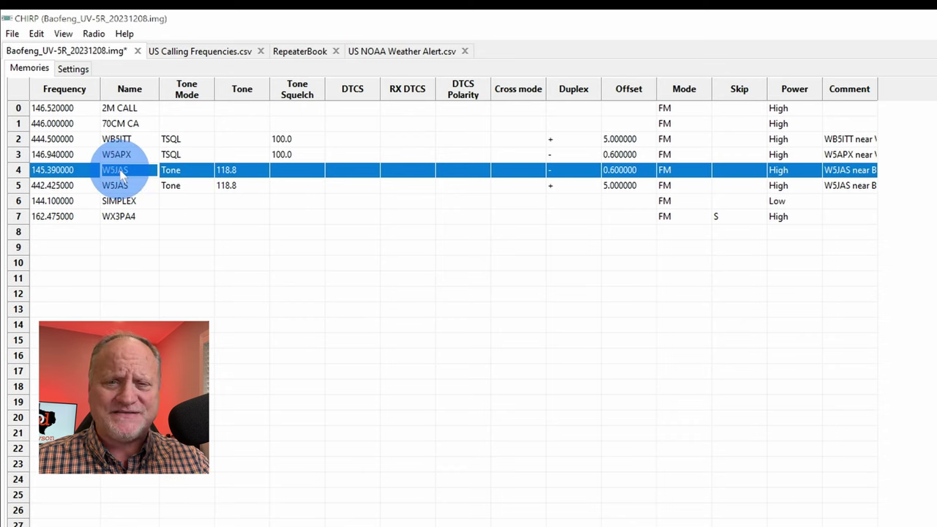
click(121, 170)
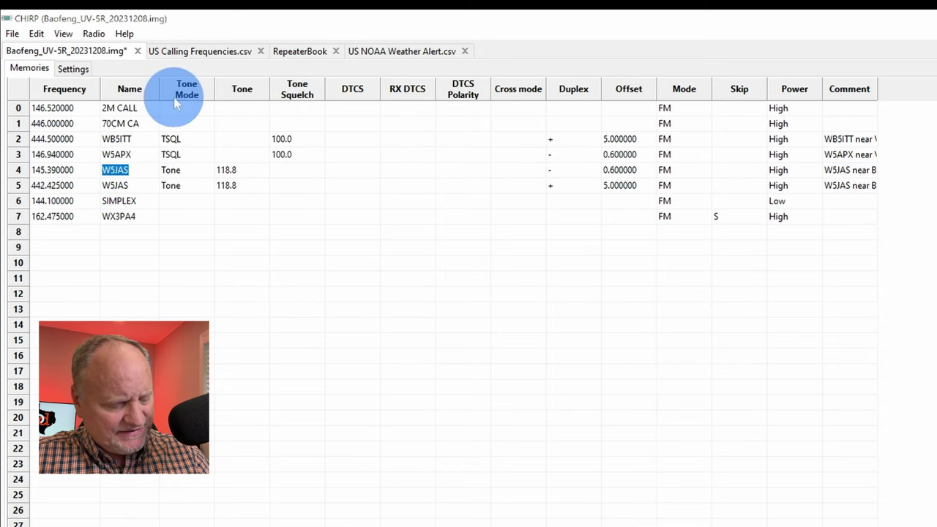
text(buna)
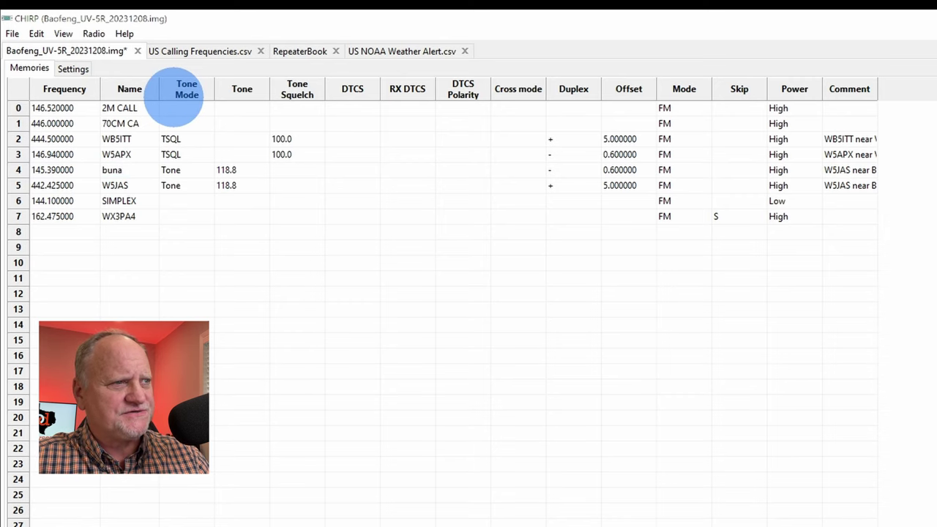
text(1)
key(Return)
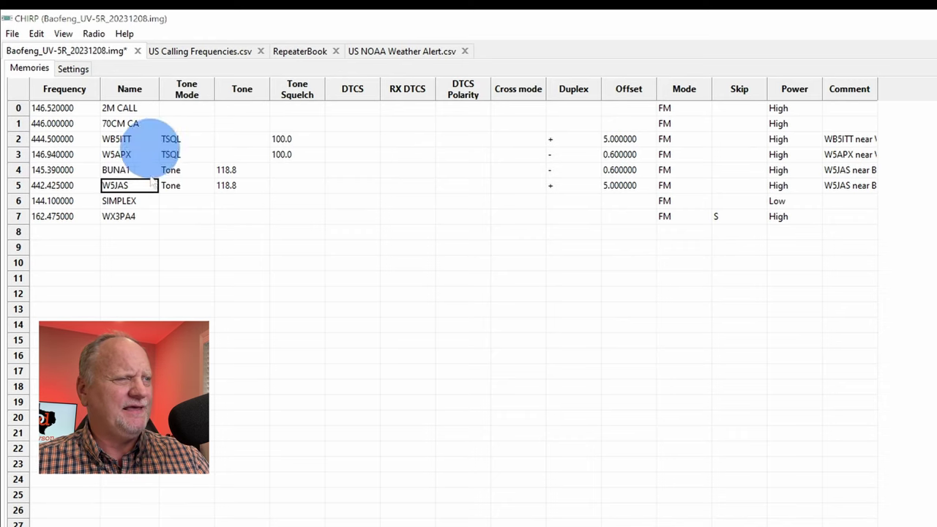
click(123, 188)
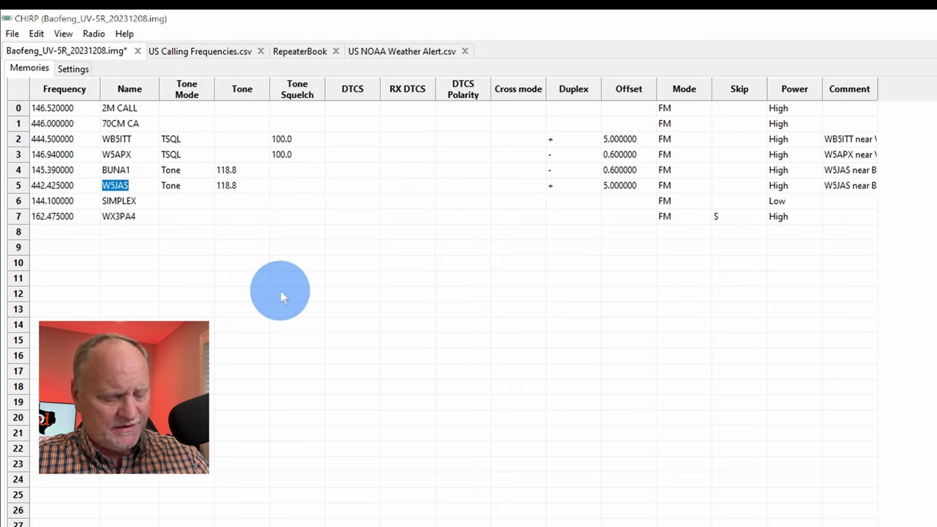
text(buna2)
Mark the bands in the Buna repeater names: BUNA-U for memory 5 and BUNA-V for memory 4.
click(144, 184)
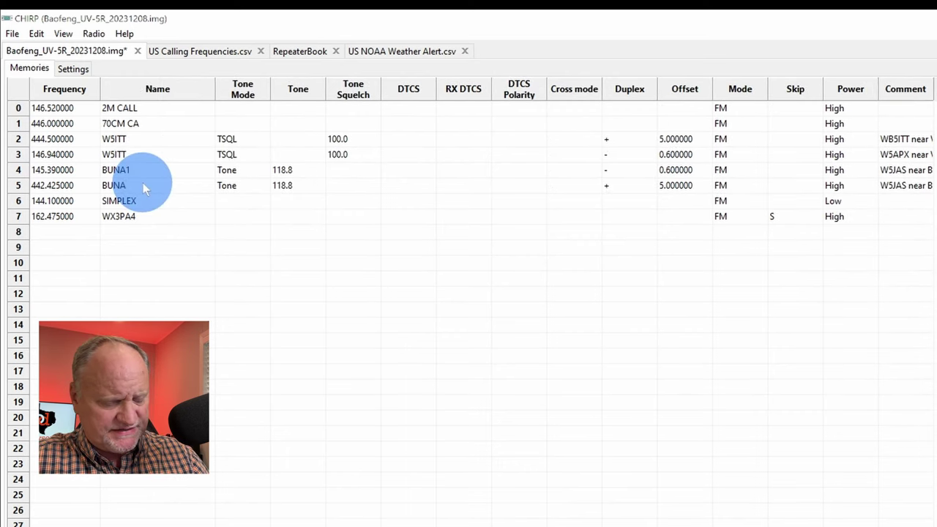
text(-u)
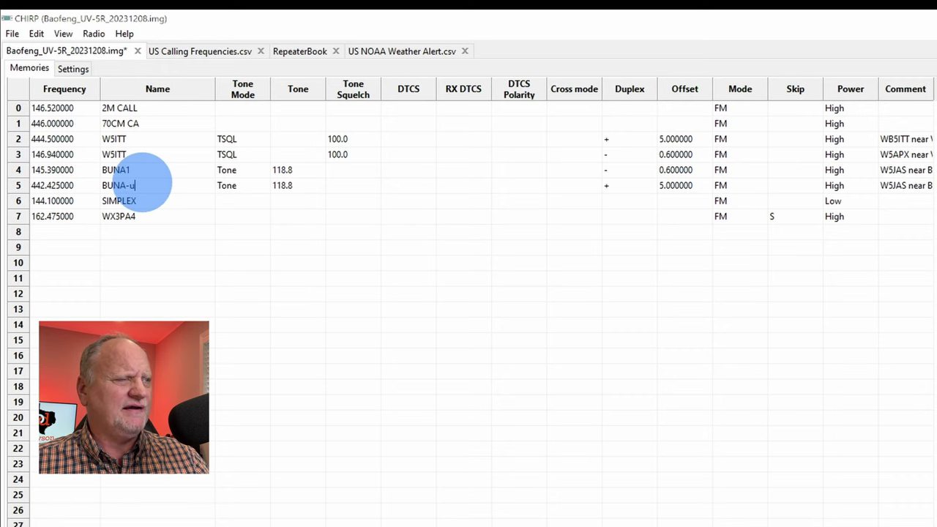
click(138, 172)
click(136, 172)
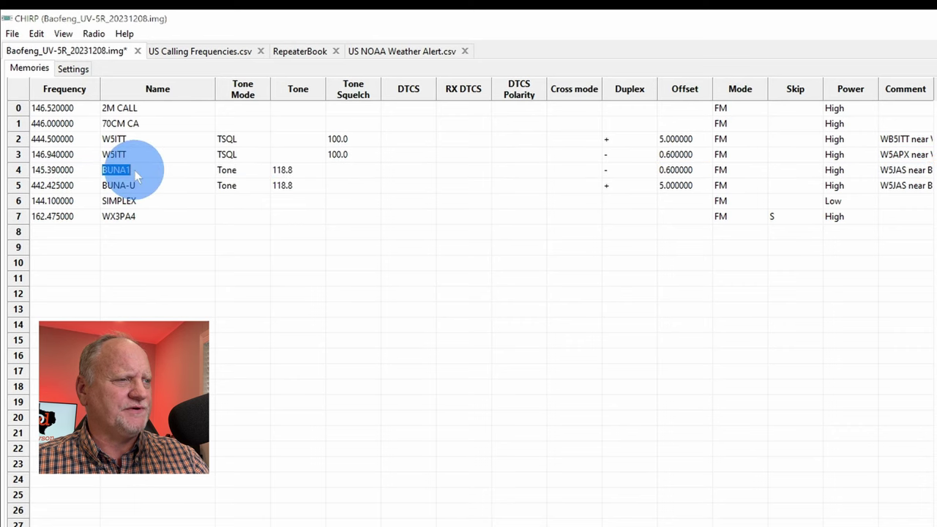
click(138, 175)
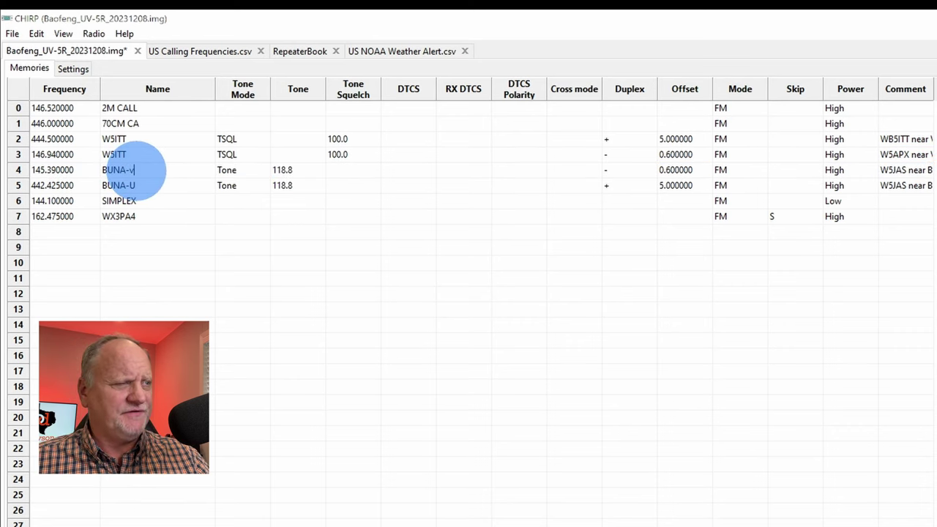
click(176, 247)
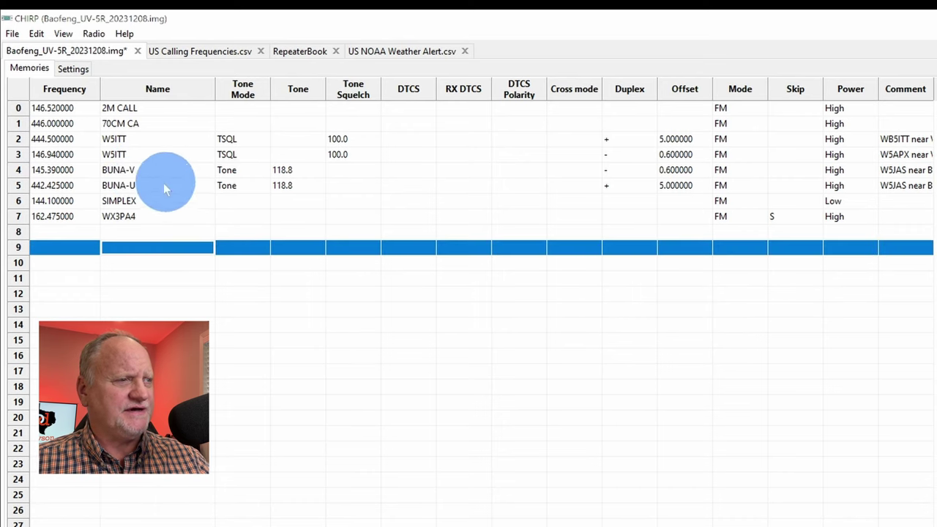
Rename memory 2 (444.500) as ORG-U and memory 3 (146.940) as ORG-V.
click(121, 141)
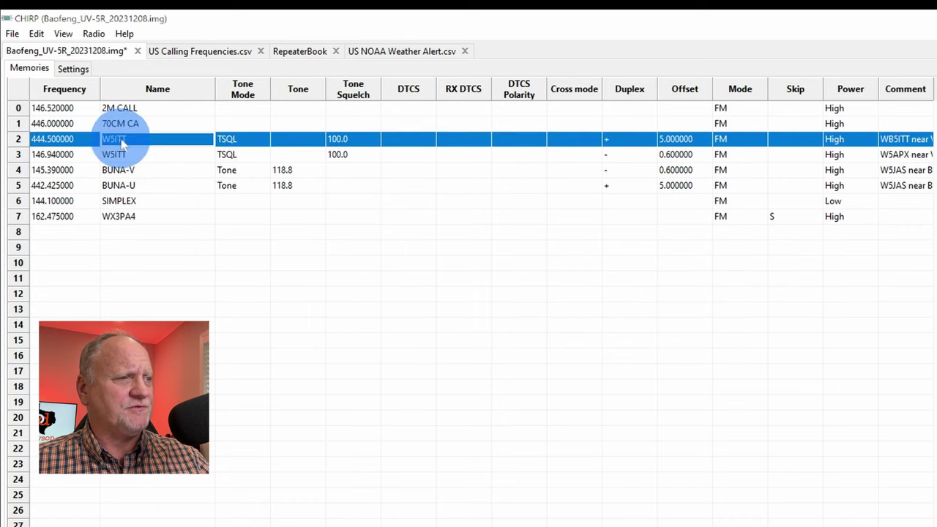
click(123, 143)
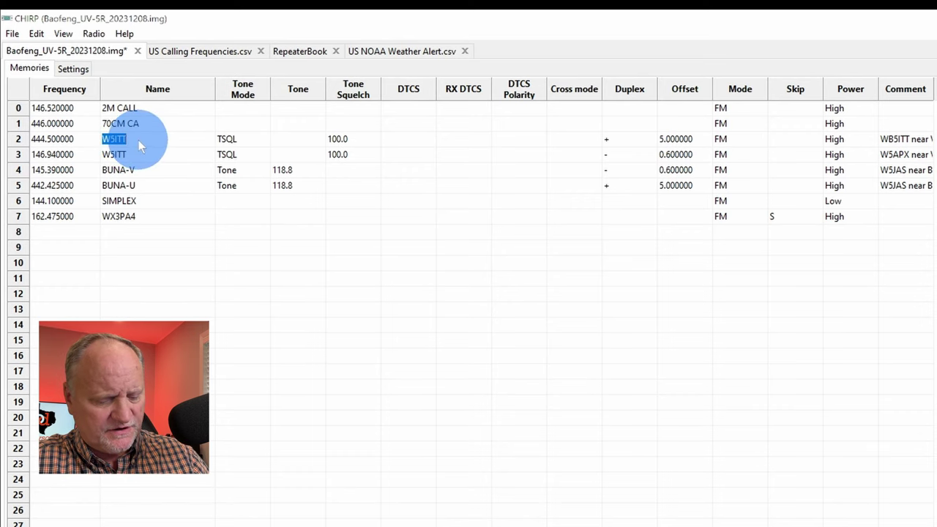
text(org)
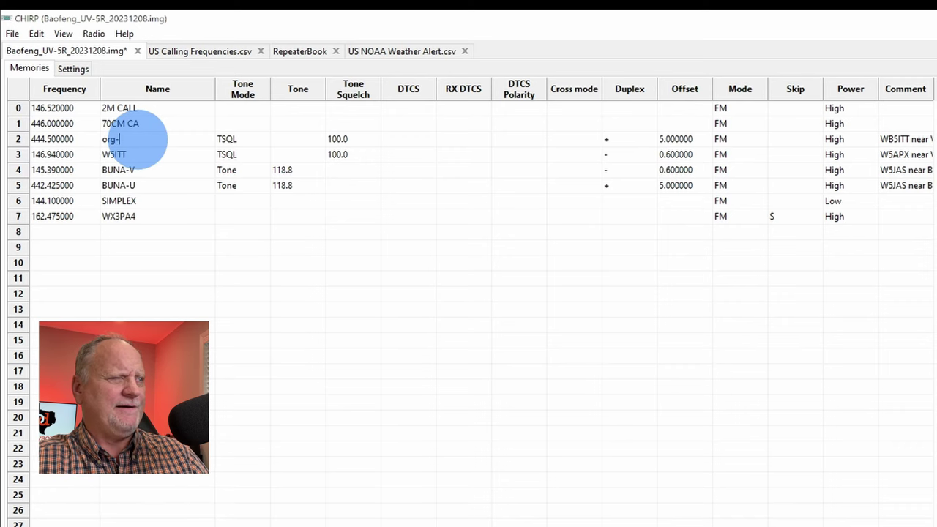
text(-u)
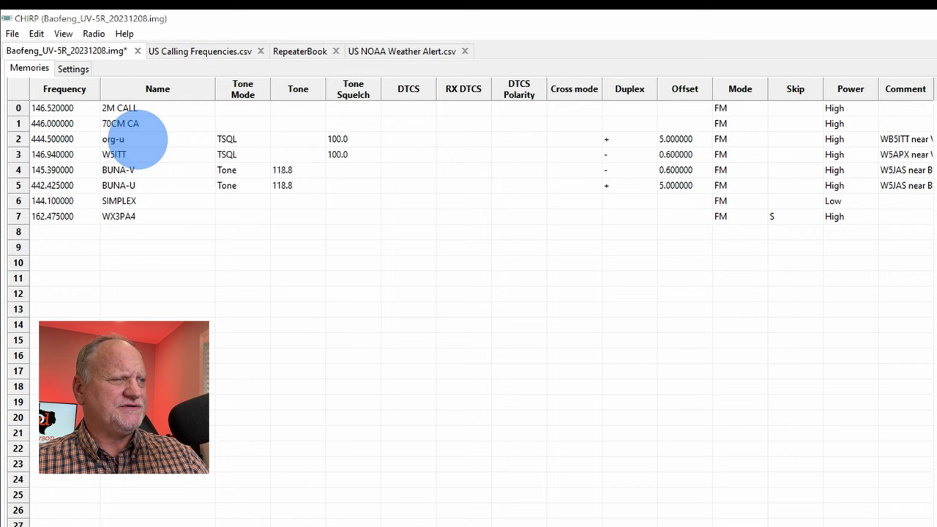
click(123, 156)
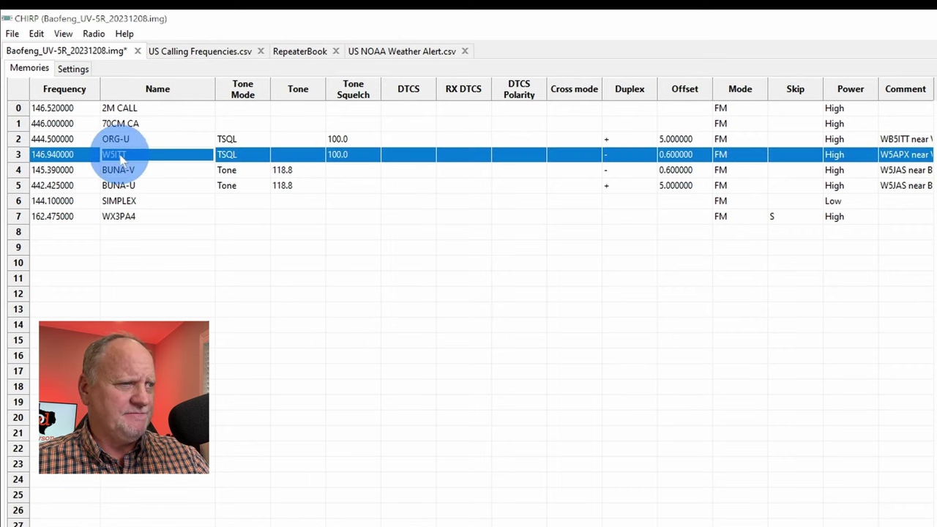
click(116, 157)
text(org)
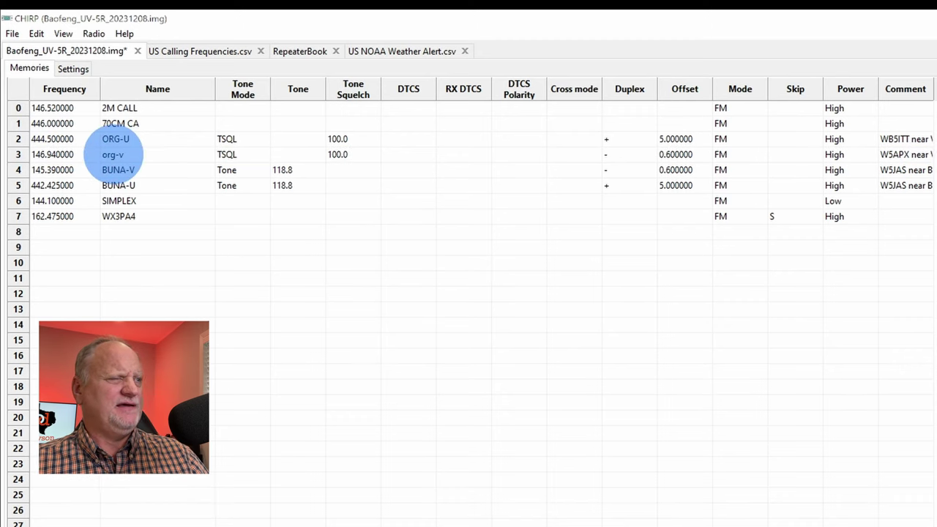
text(-v)
click(296, 309)
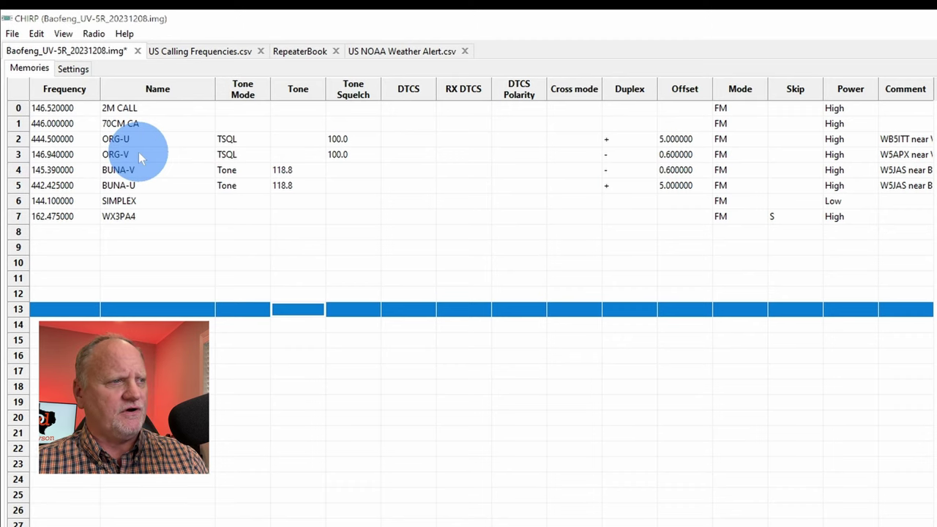
Rename the 162.475 channel in memory 7 as WEATHER.
click(120, 219)
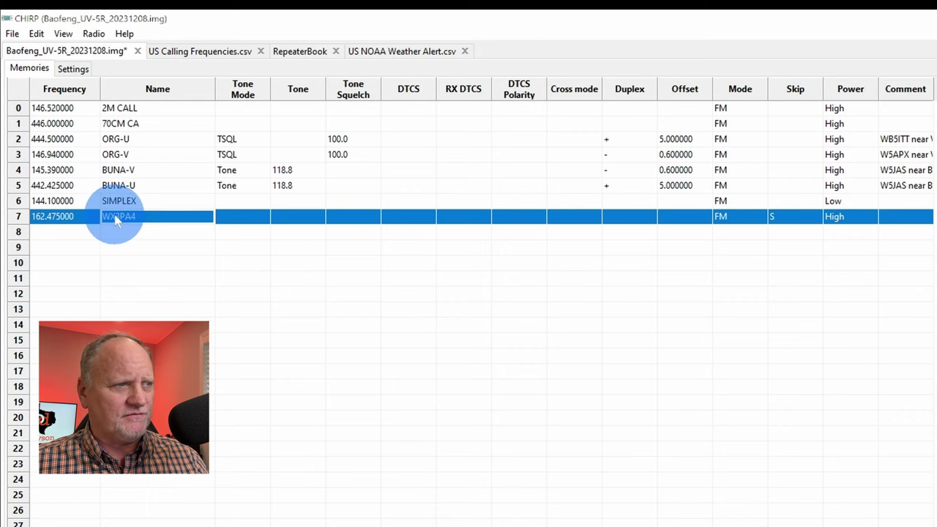
click(116, 217)
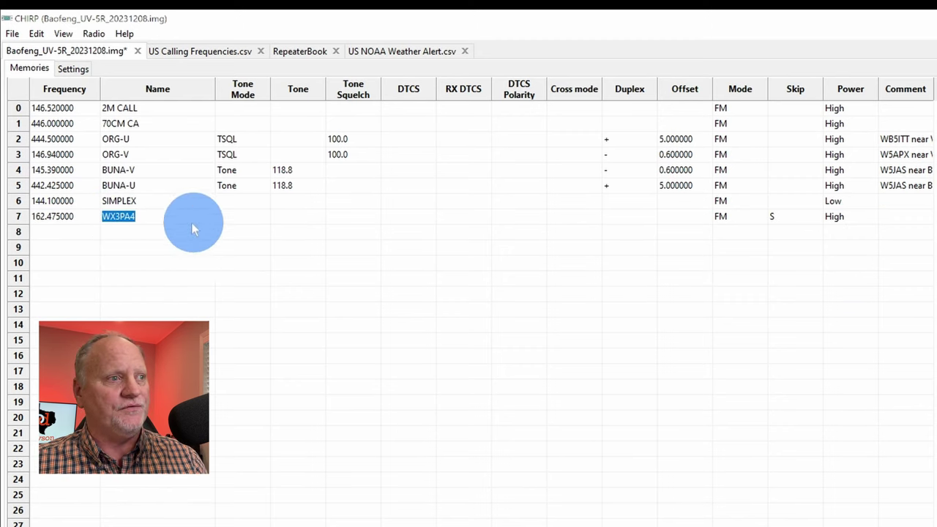
click(132, 218)
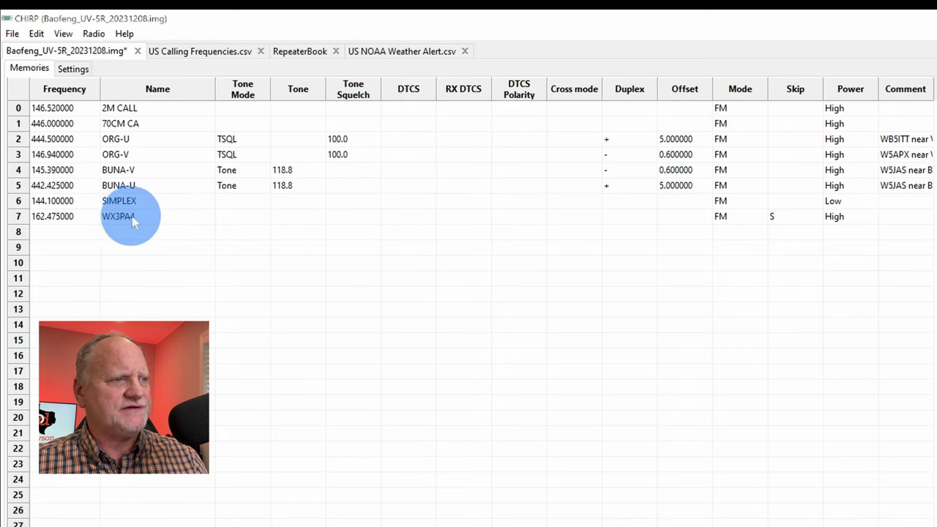
drag(133, 218, 105, 216)
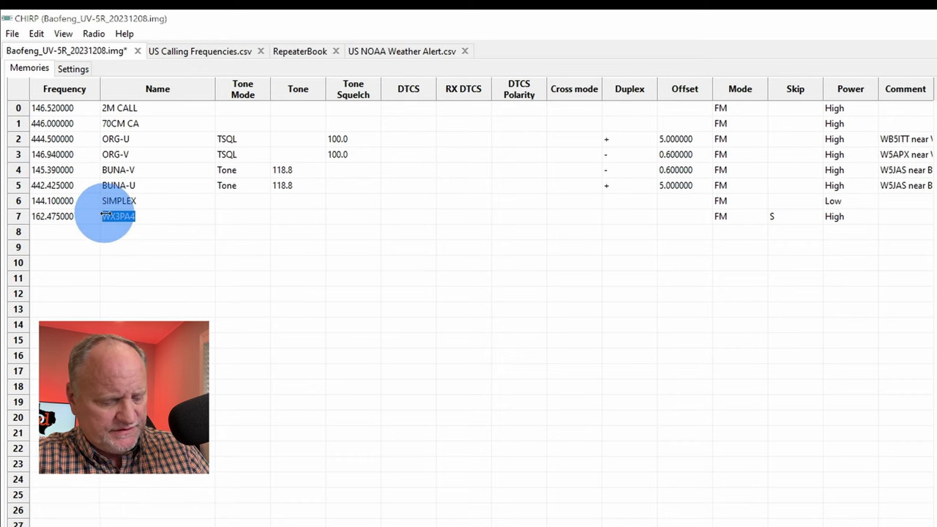
text(weather)
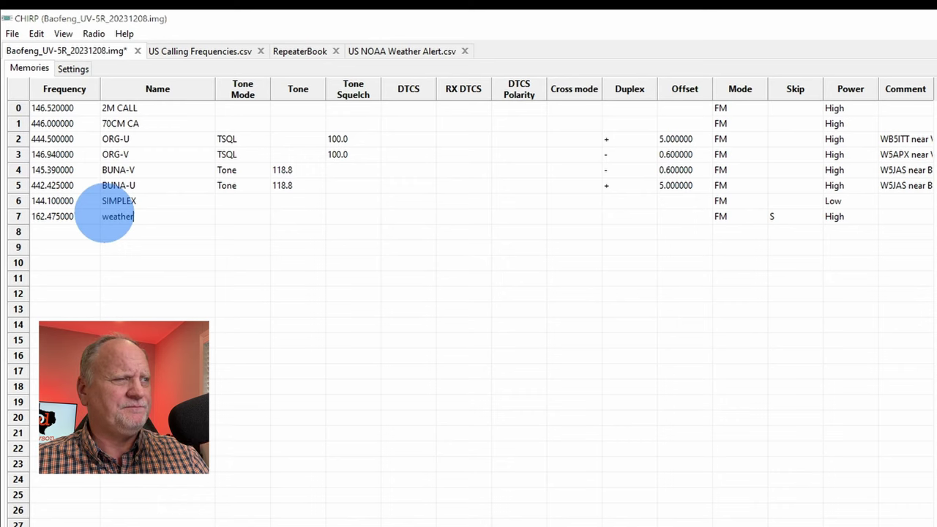
click(192, 279)
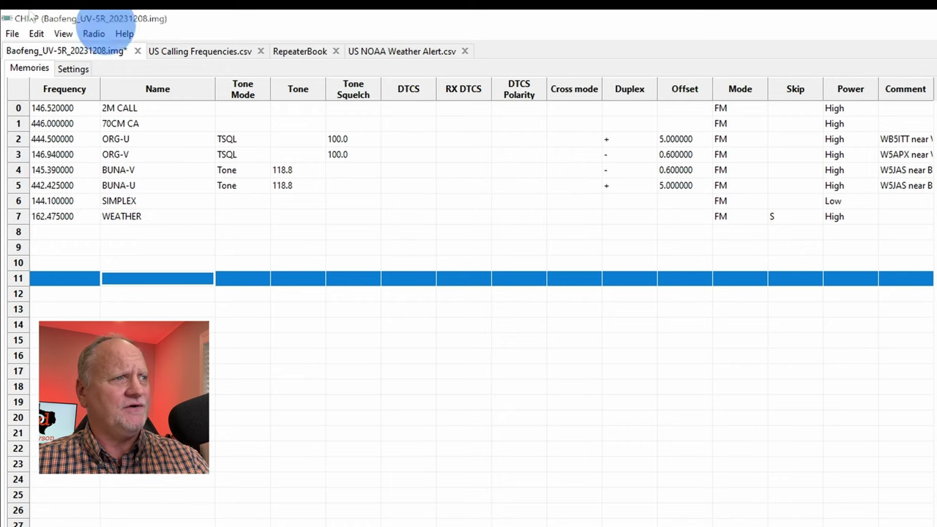
Start uploading the edited image to the Baofeng UV-5R through the USB-SERIAL CH340 (COM3) port.
click(94, 34)
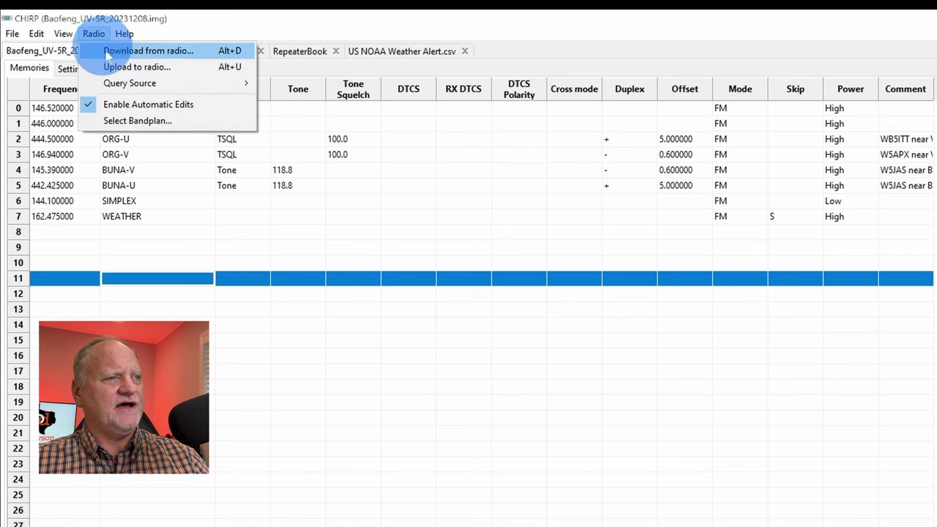
click(122, 67)
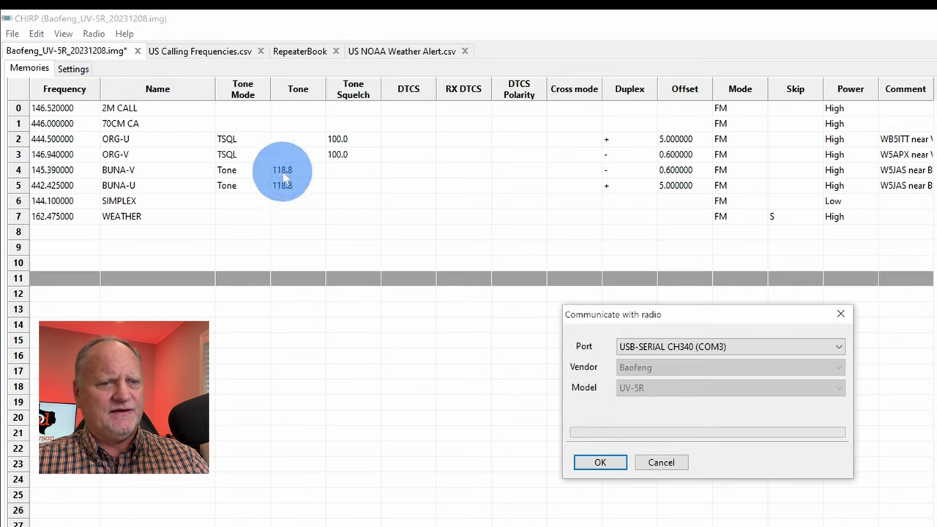
click(702, 349)
click(702, 349)
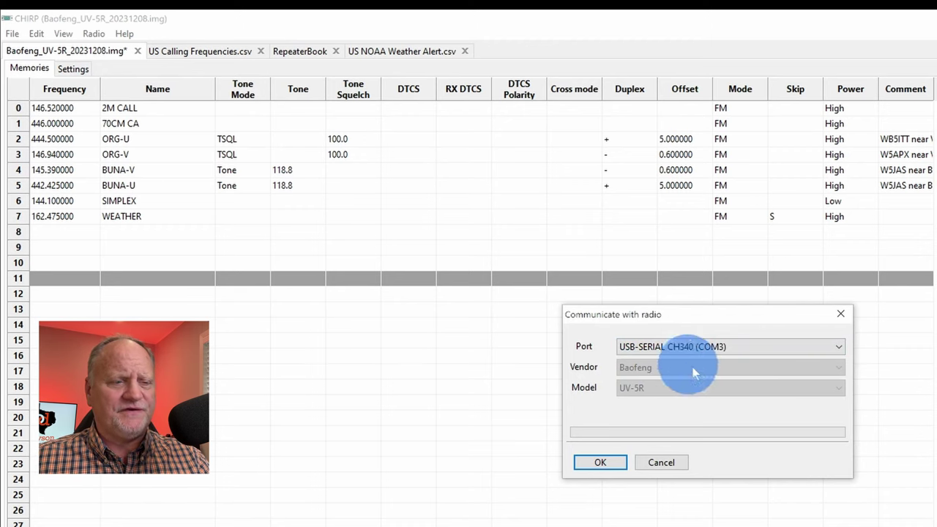
click(599, 463)
click(607, 475)
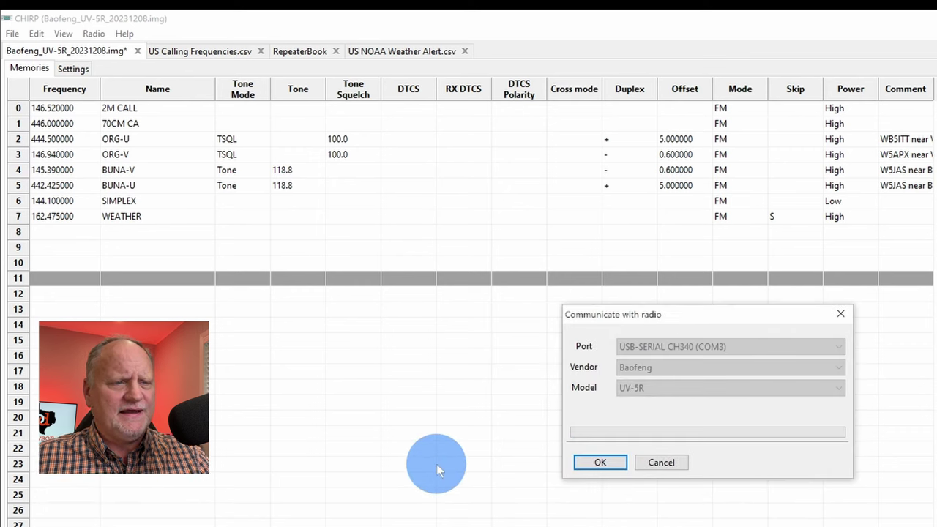